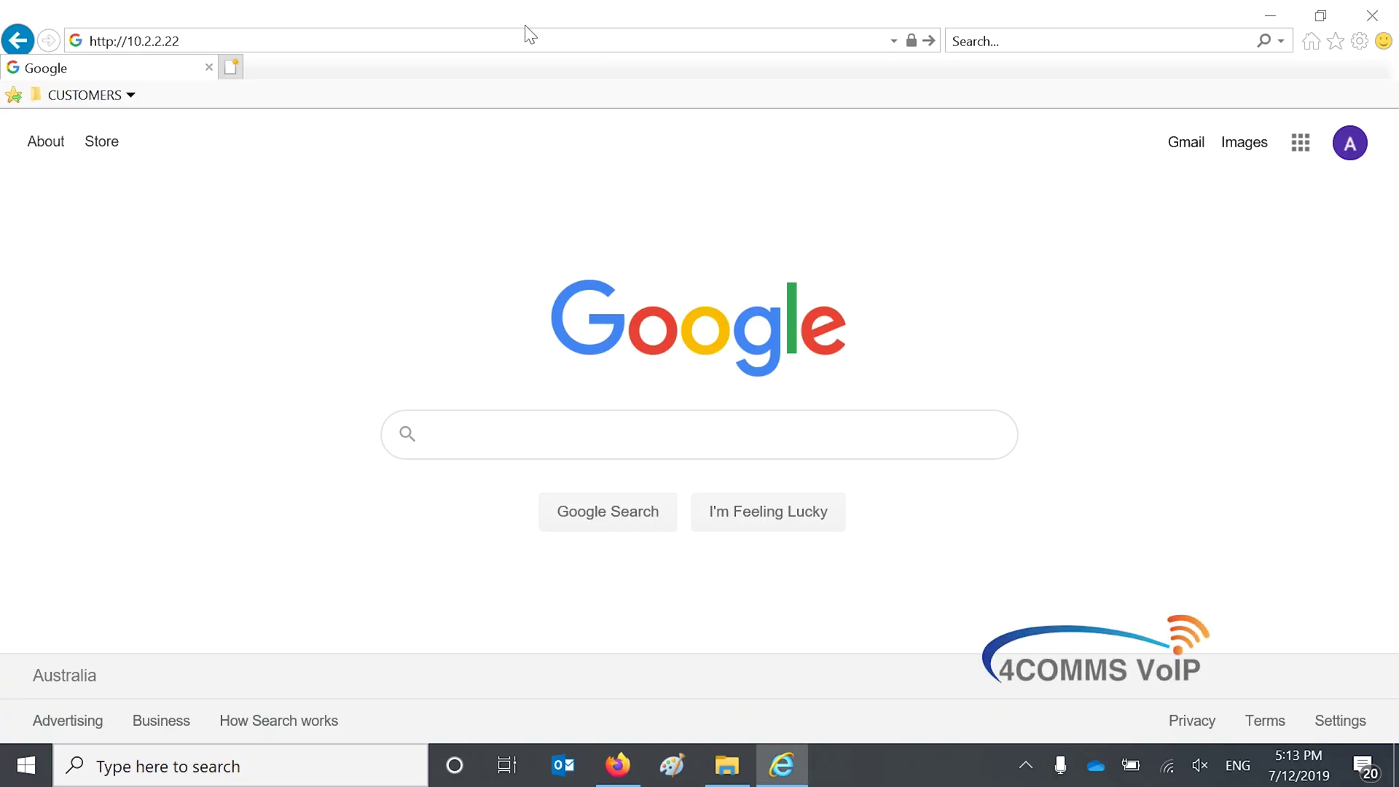
{"action": "left_click", "coordinate": [530, 36]}
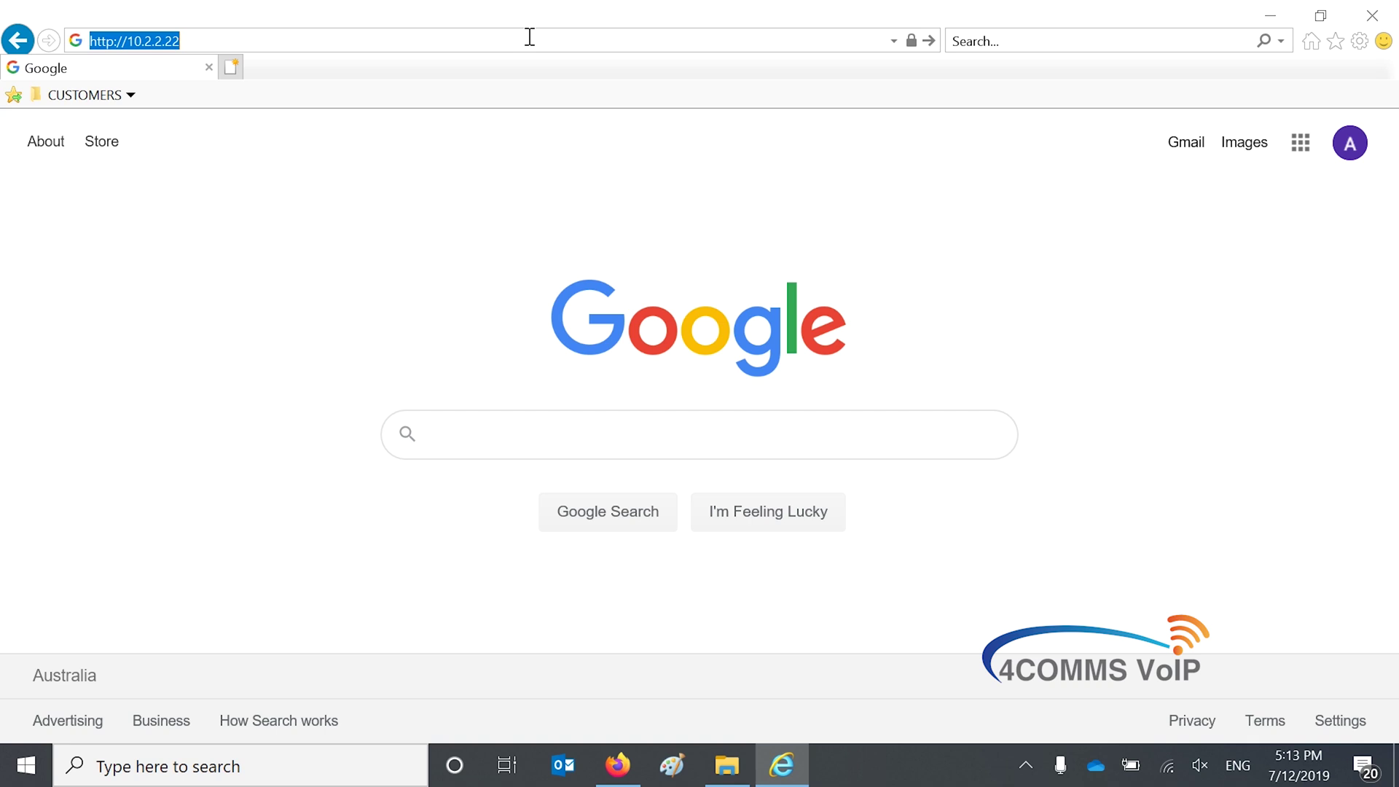
{"action": "left_click", "coordinate": [530, 37]}
{"action": "key", "text": "BackSpace"}
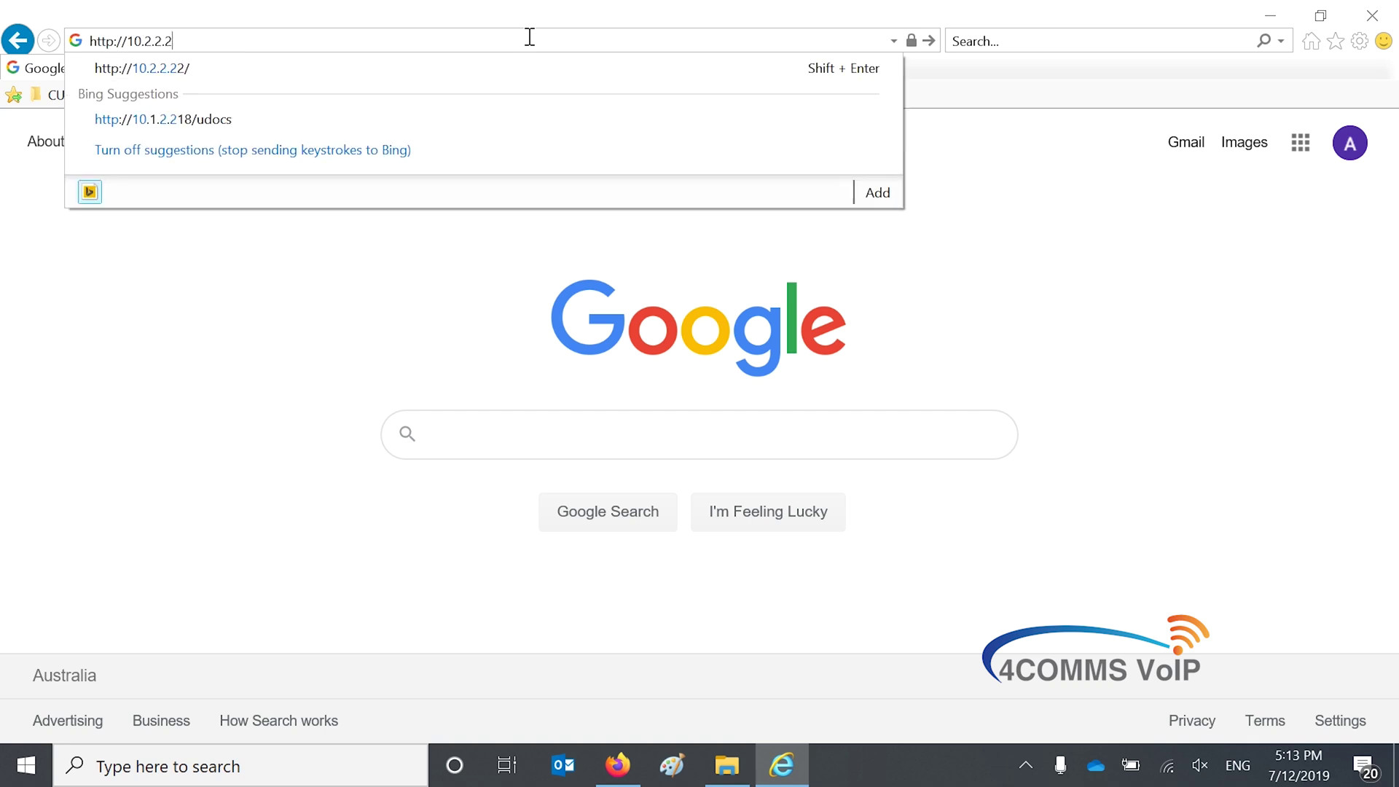
{"action": "type", "text": "2"}
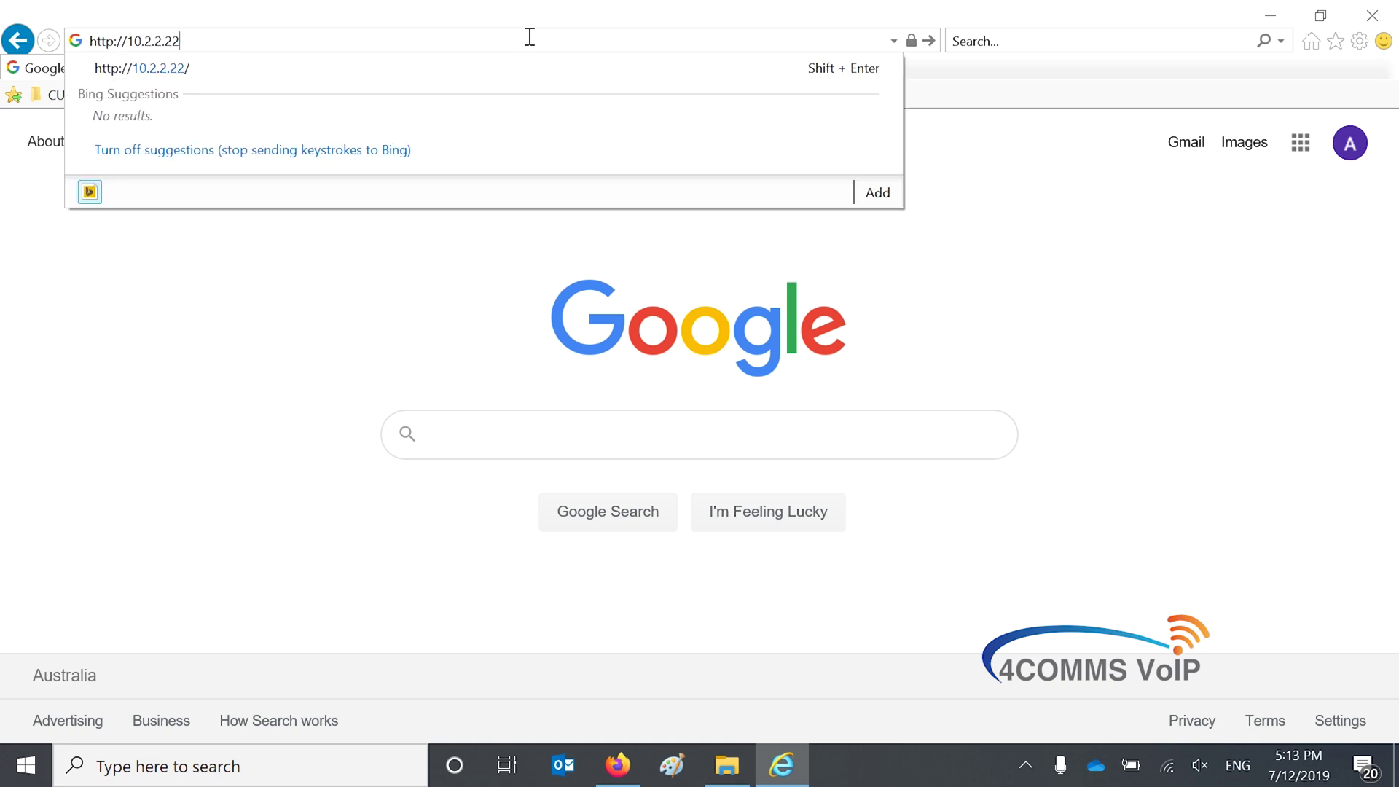
{"action": "key", "text": "Return"}
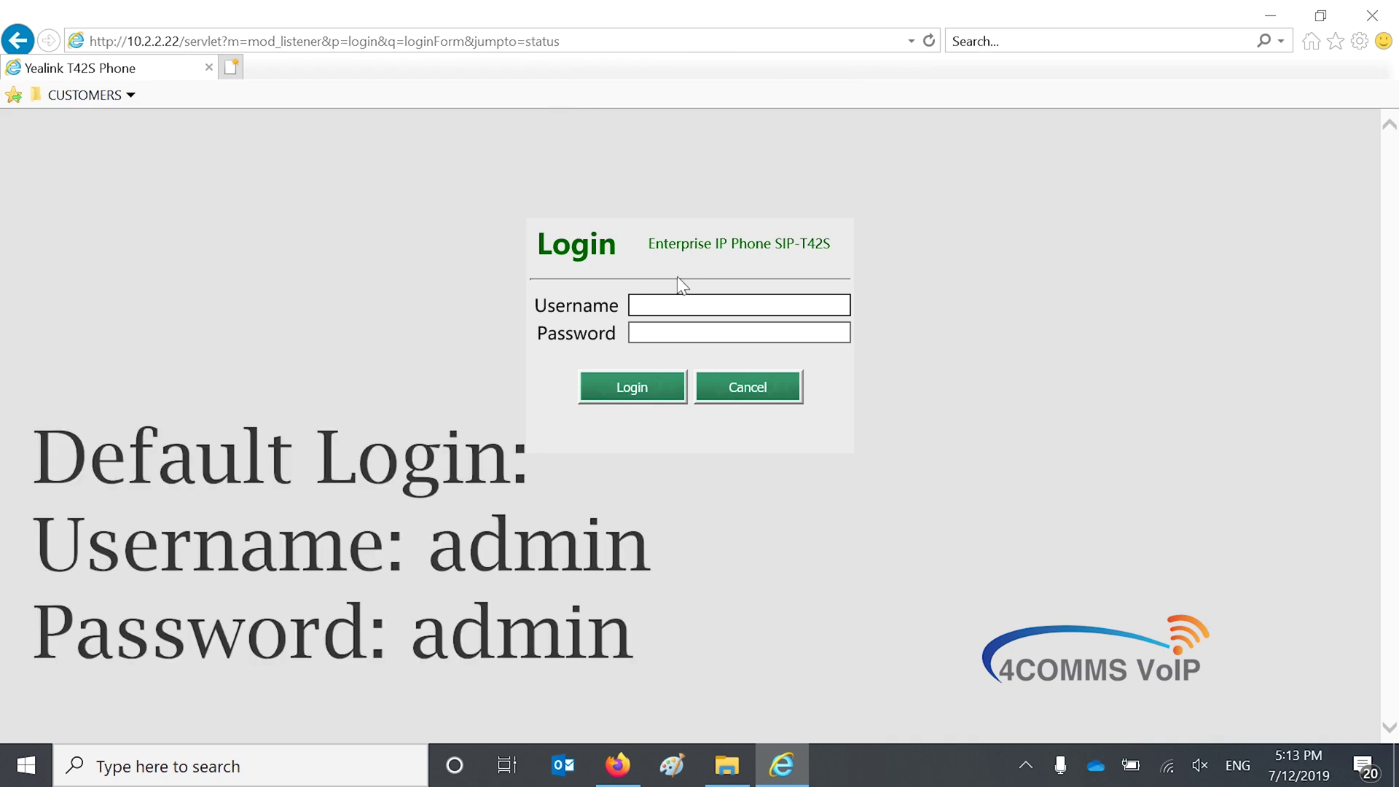
Log in with the default admin username and password
{"action": "type", "text": "admin"}
{"action": "key", "text": "Tab"}
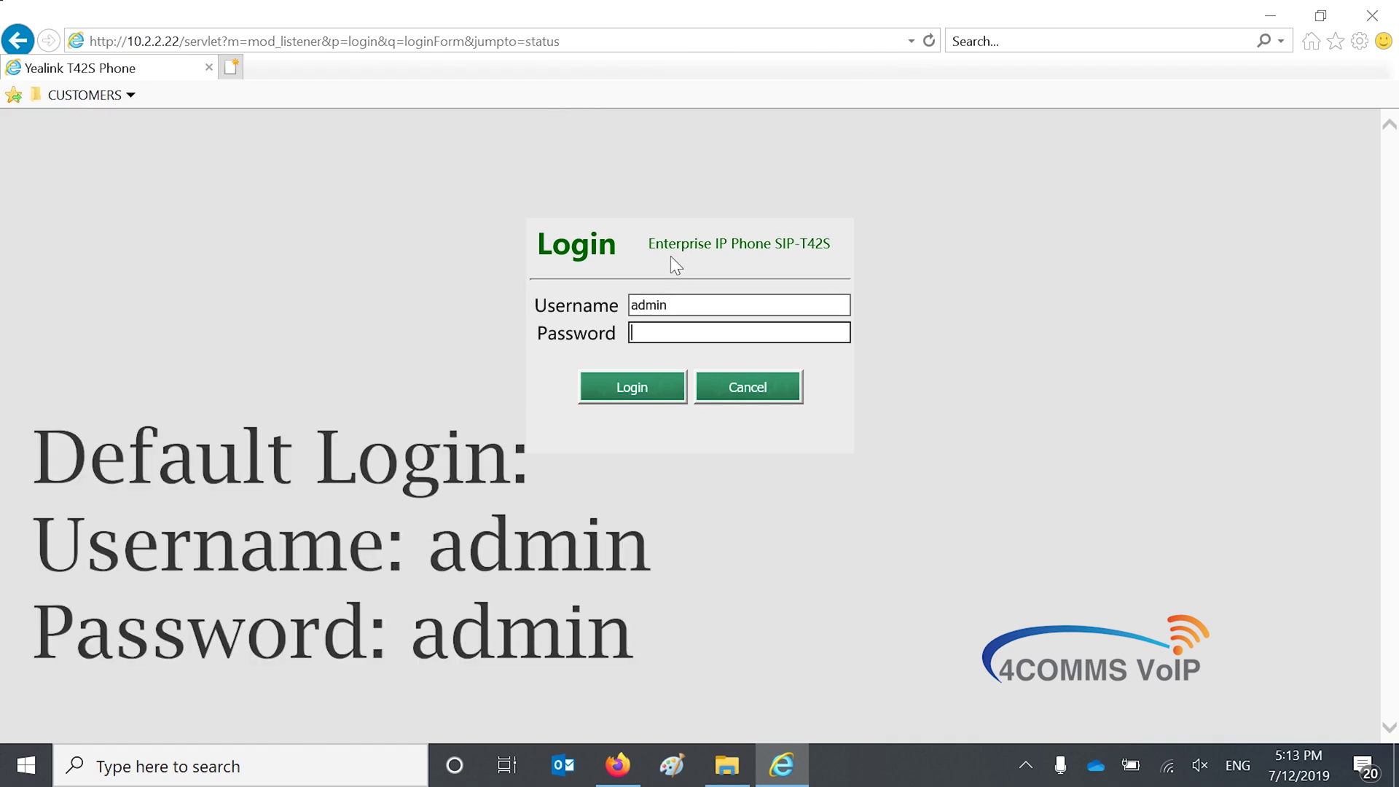
{"action": "type", "text": "admin"}
{"action": "key", "text": "Return"}
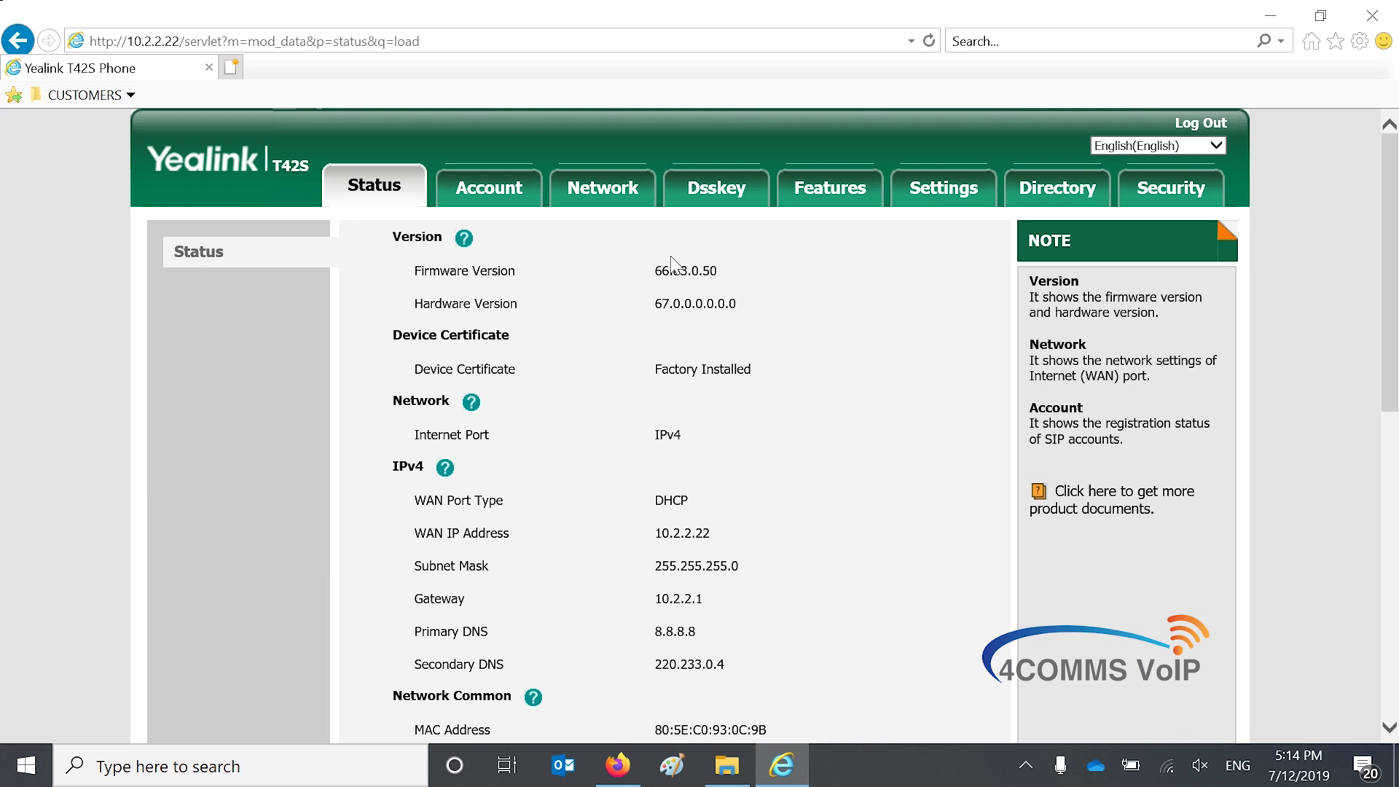
Open the Local Directory page and enter the name 'contact 1'
{"action": "left_click", "coordinate": [1071, 194]}
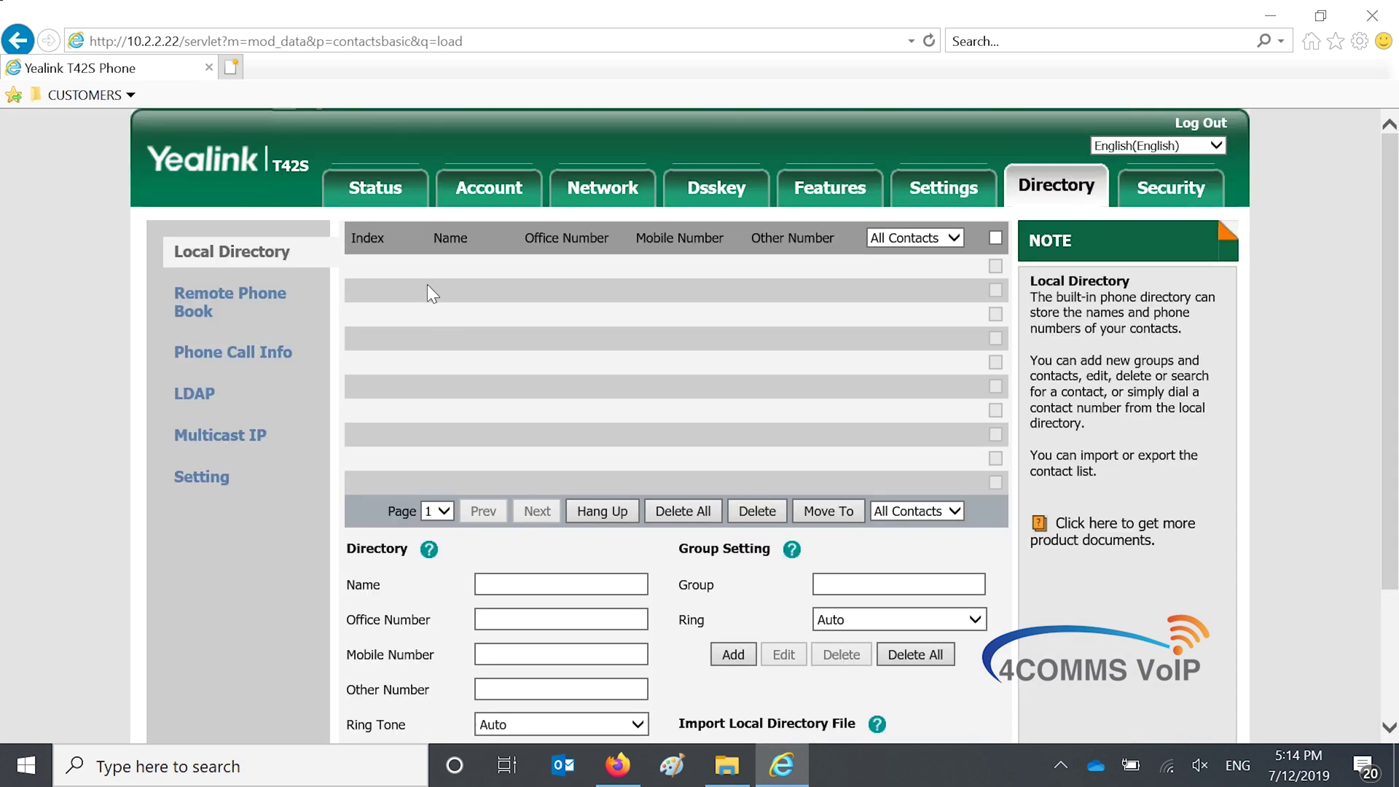
{"action": "left_click", "coordinate": [646, 584]}
{"action": "scroll", "coordinate": [646, 579], "scroll_direction": "down", "scroll_amount": 3}
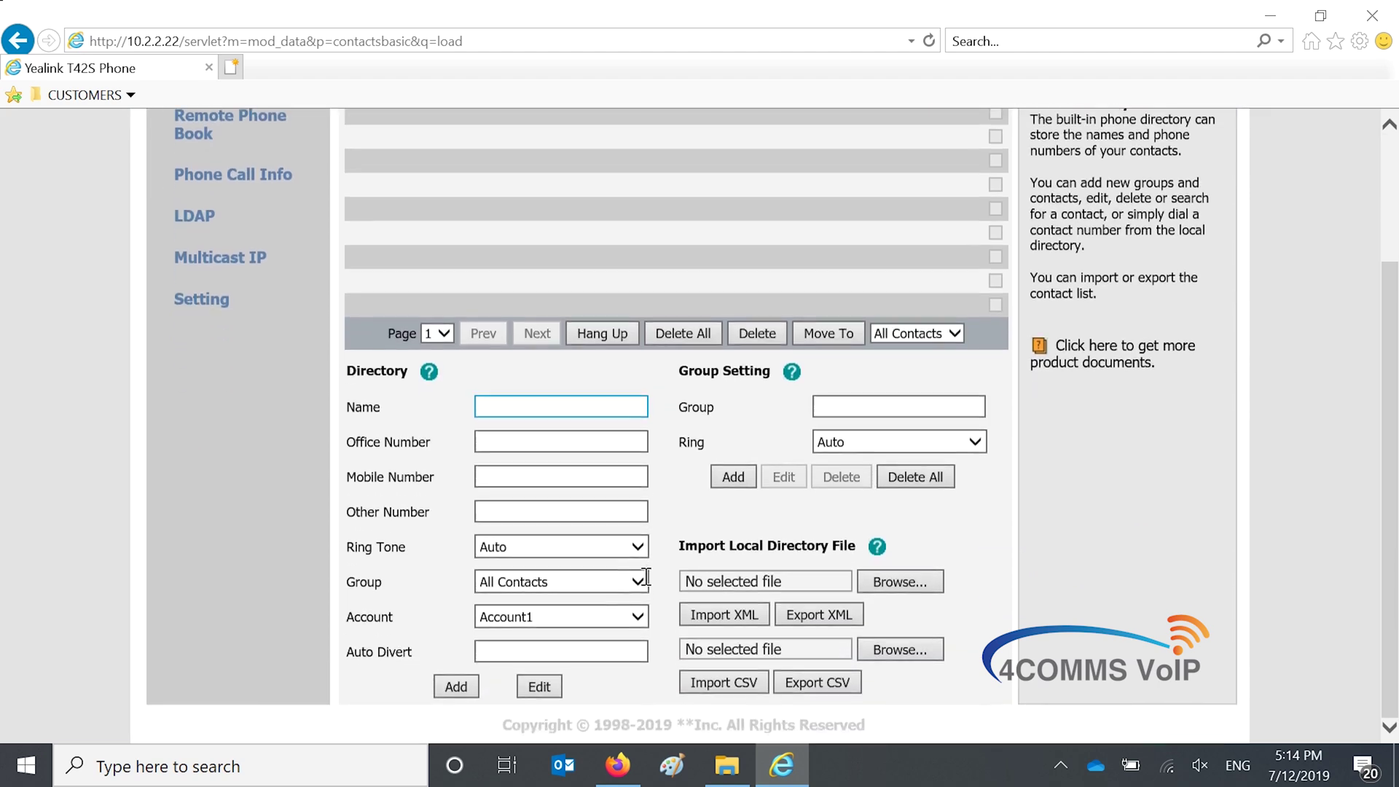
{"action": "scroll", "coordinate": [646, 577], "scroll_direction": "up", "scroll_amount": 3}
{"action": "scroll", "coordinate": [604, 426], "scroll_direction": "down", "scroll_amount": 3}
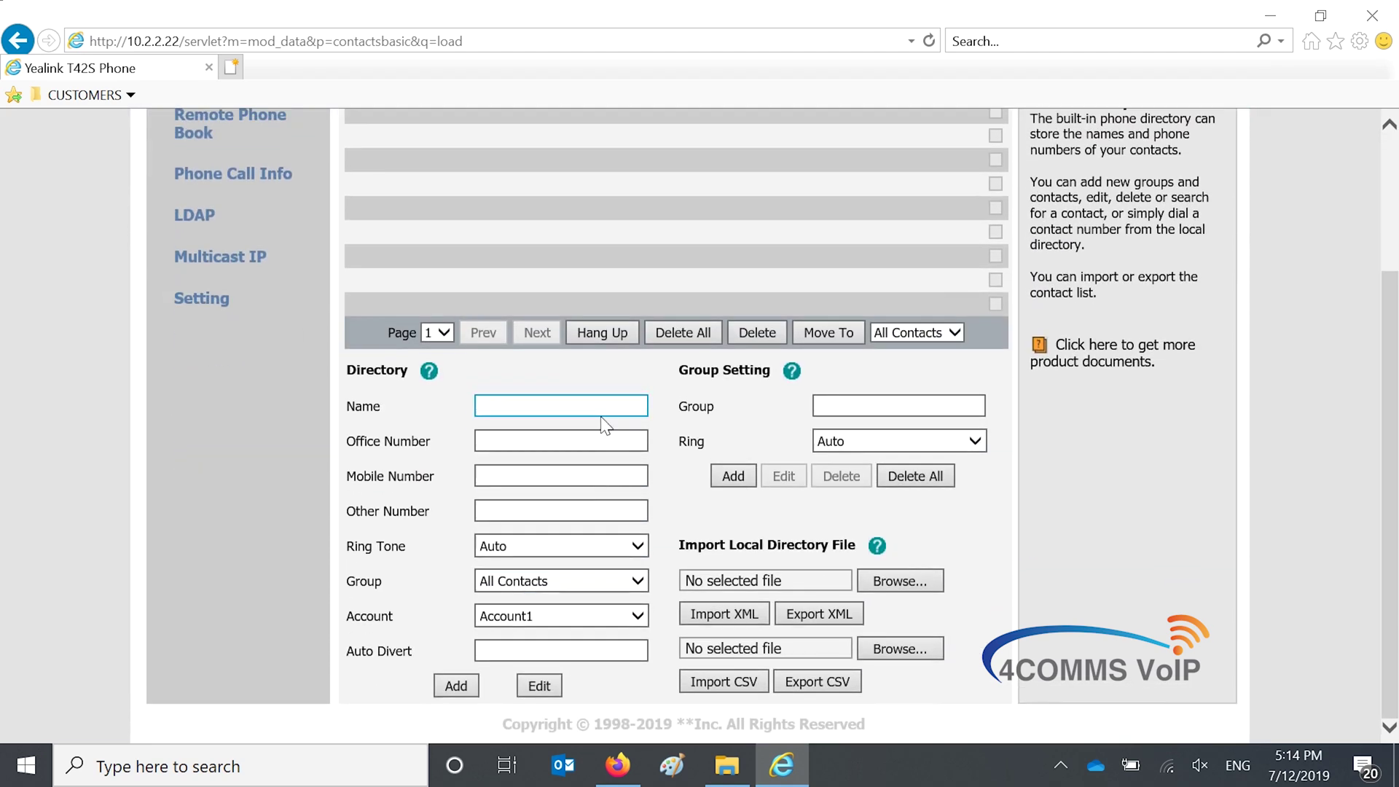
{"action": "left_click", "coordinate": [602, 406]}
{"action": "type", "text": "contd"}
{"action": "key", "text": "BackSpace"}
{"action": "type", "text": "act 1"}
{"action": "left_click", "coordinate": [591, 439]}
{"action": "type", "text": "02"}
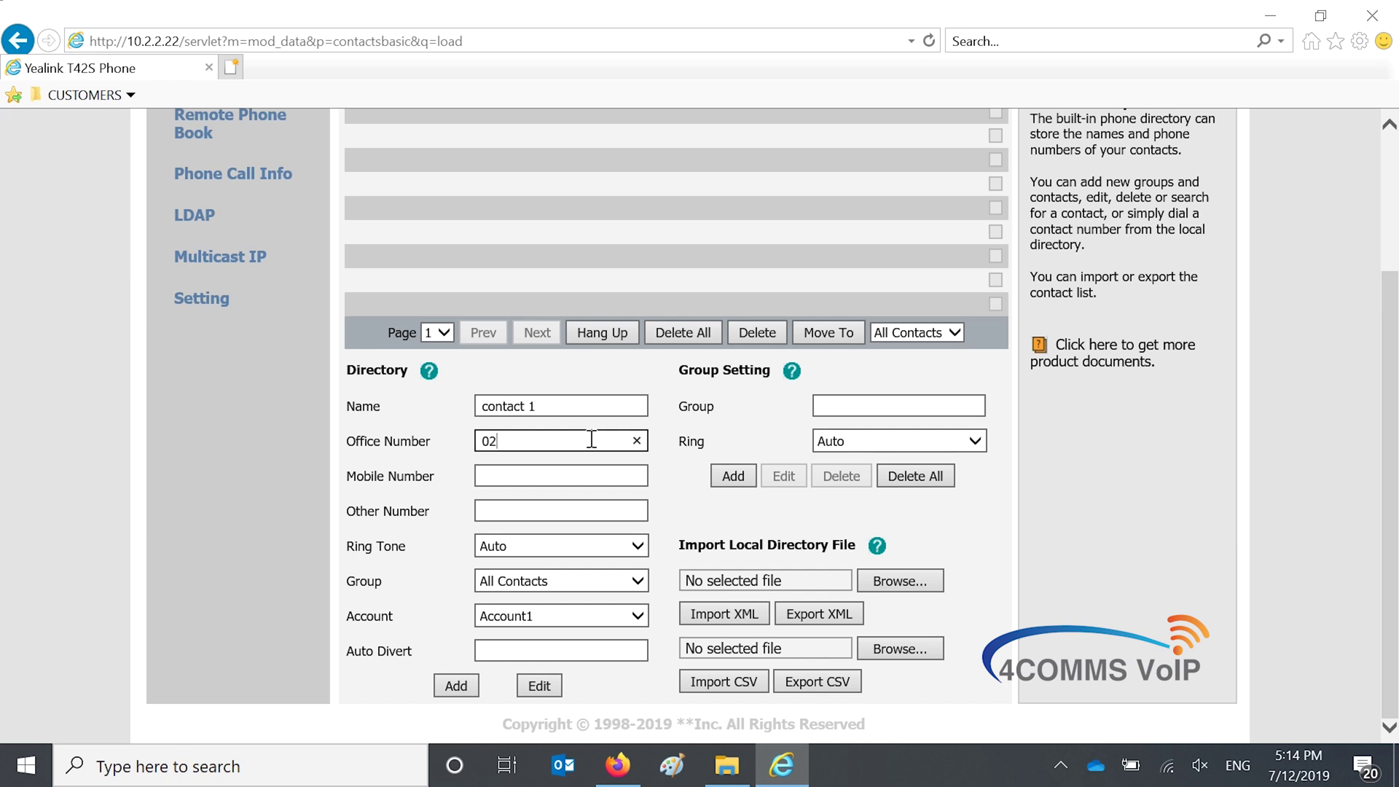
{"action": "type", "text": "99999999"}
{"action": "left_click", "coordinate": [583, 474]}
{"action": "type", "text": "0400000000"}
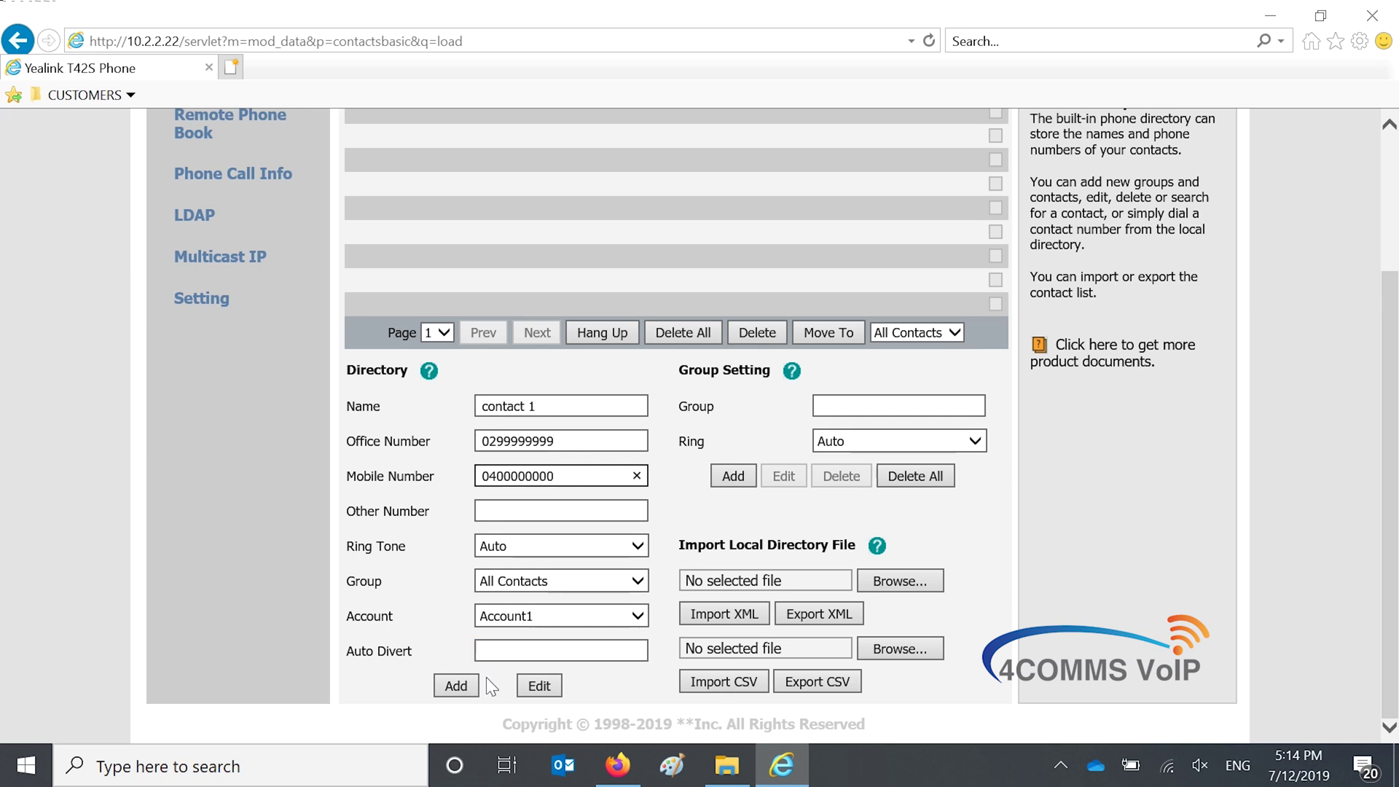
{"action": "left_click", "coordinate": [470, 688]}
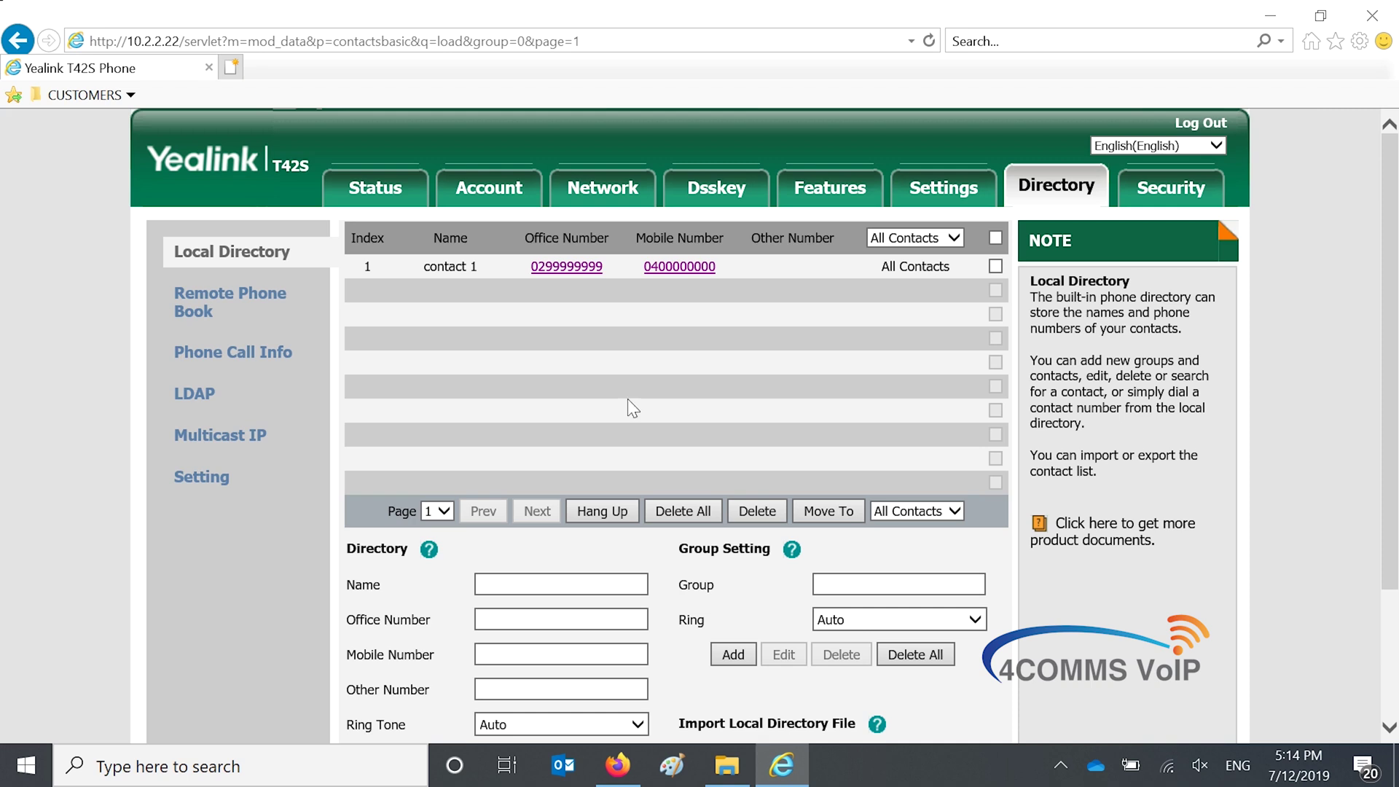
Export the directory with Export CSV and save the download as contact.csv
{"action": "scroll", "coordinate": [631, 403], "scroll_direction": "down", "scroll_amount": 3}
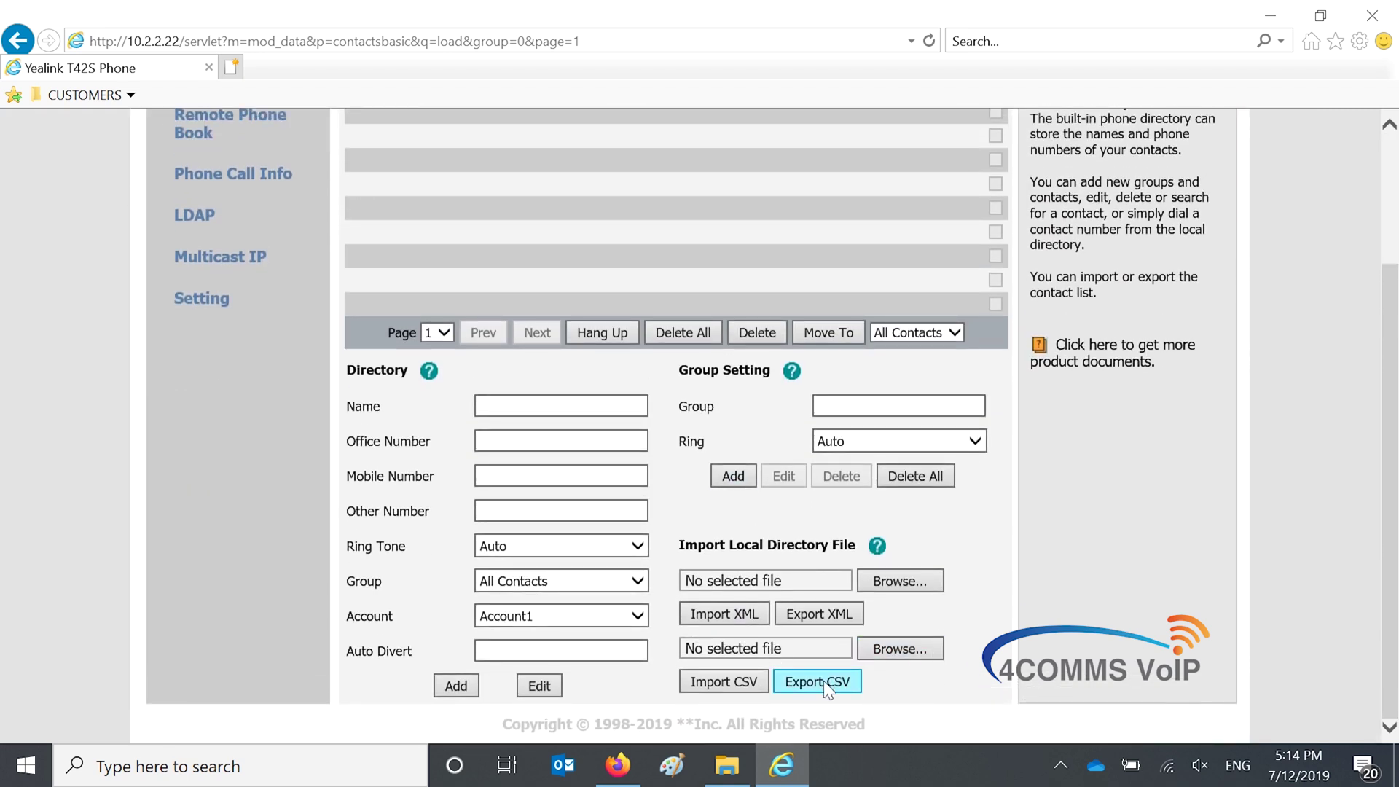
{"action": "left_click", "coordinate": [818, 682]}
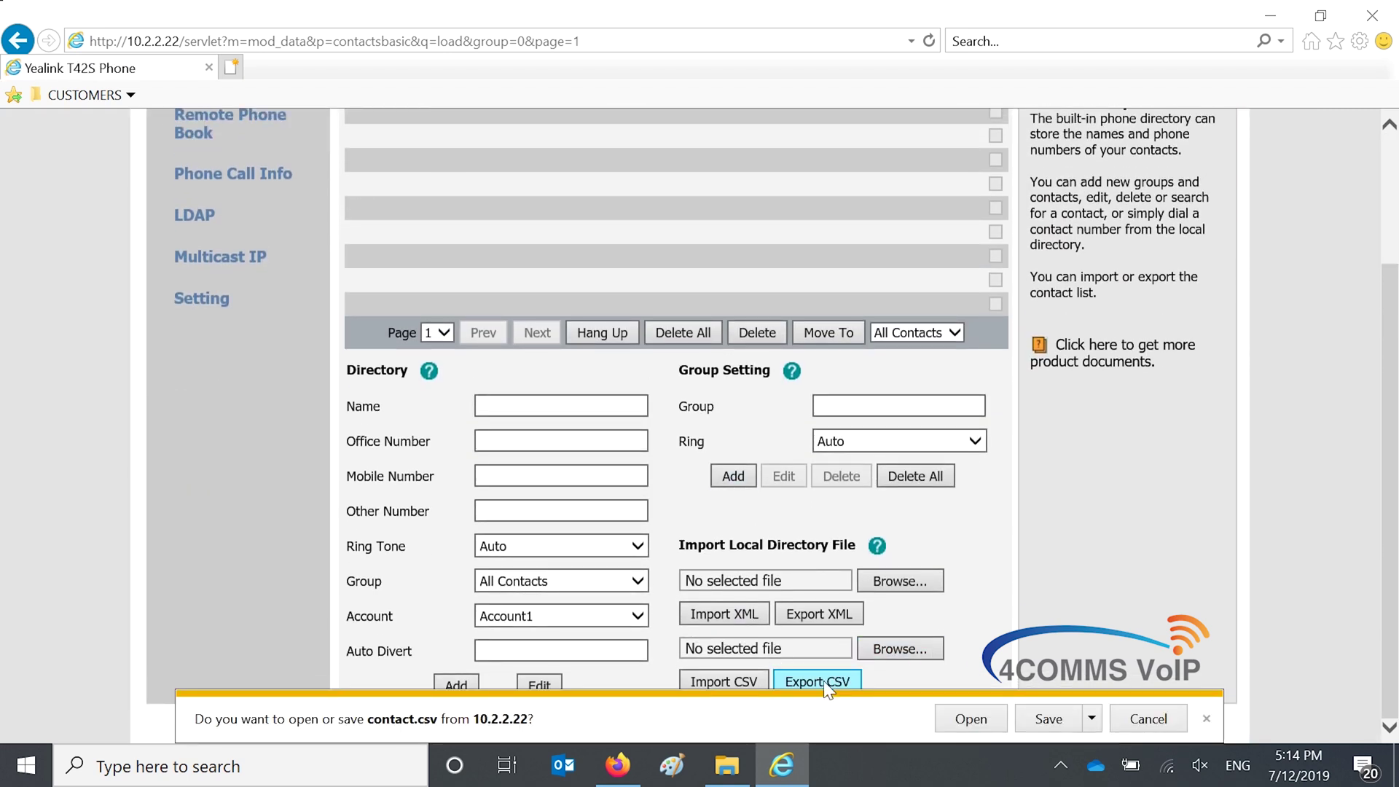
{"action": "left_click", "coordinate": [1091, 718]}
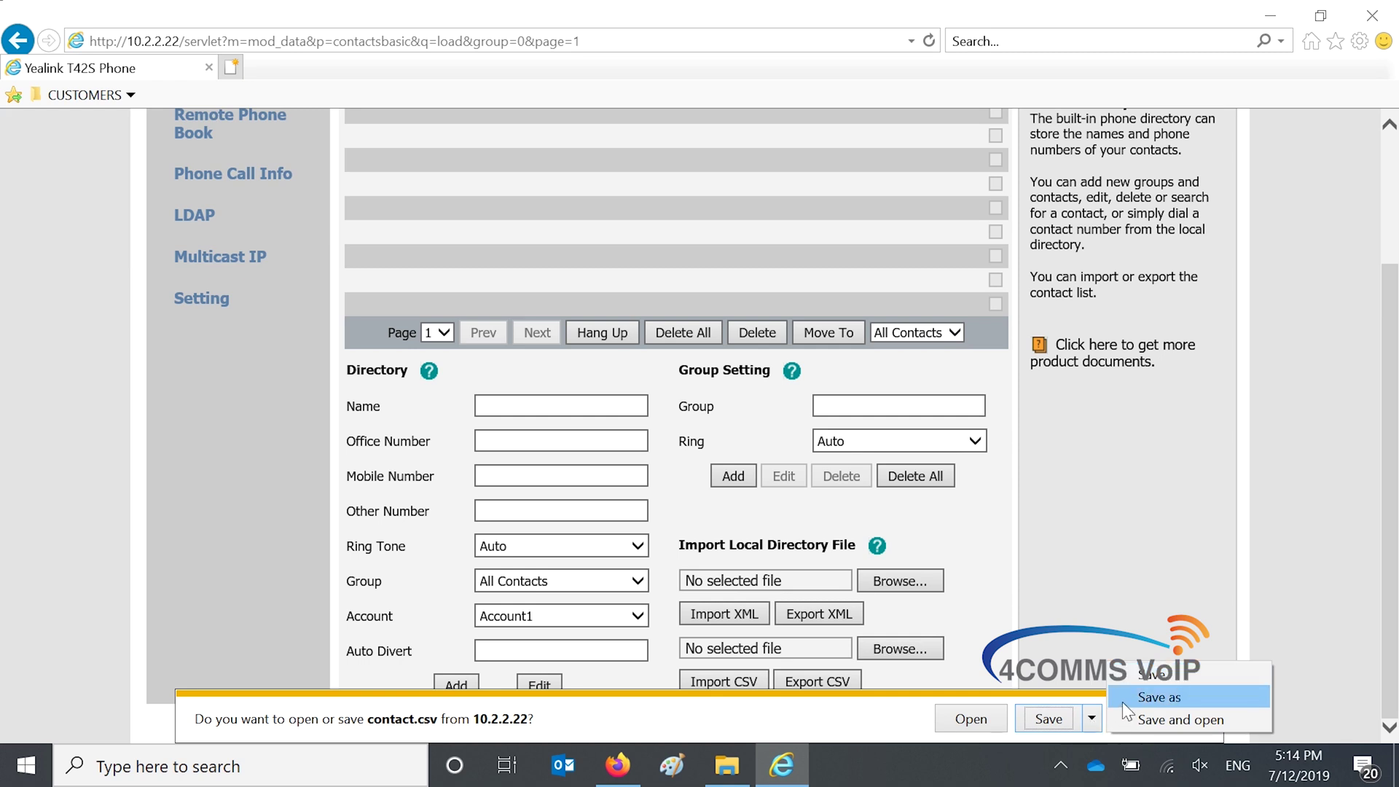
{"action": "left_click", "coordinate": [1122, 702]}
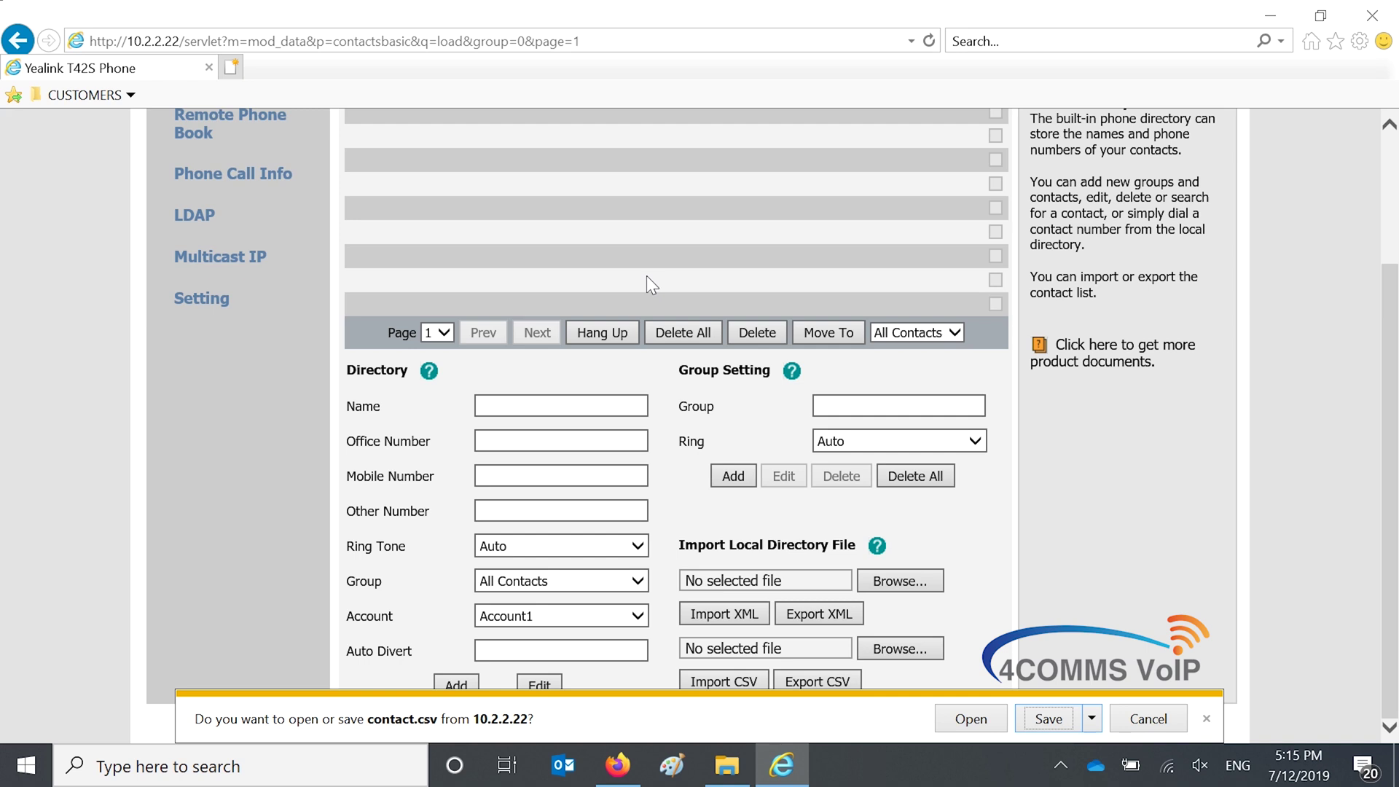
{"action": "left_click", "coordinate": [1091, 719]}
{"action": "left_click", "coordinate": [1131, 697]}
{"action": "left_click", "coordinate": [1201, 715]}
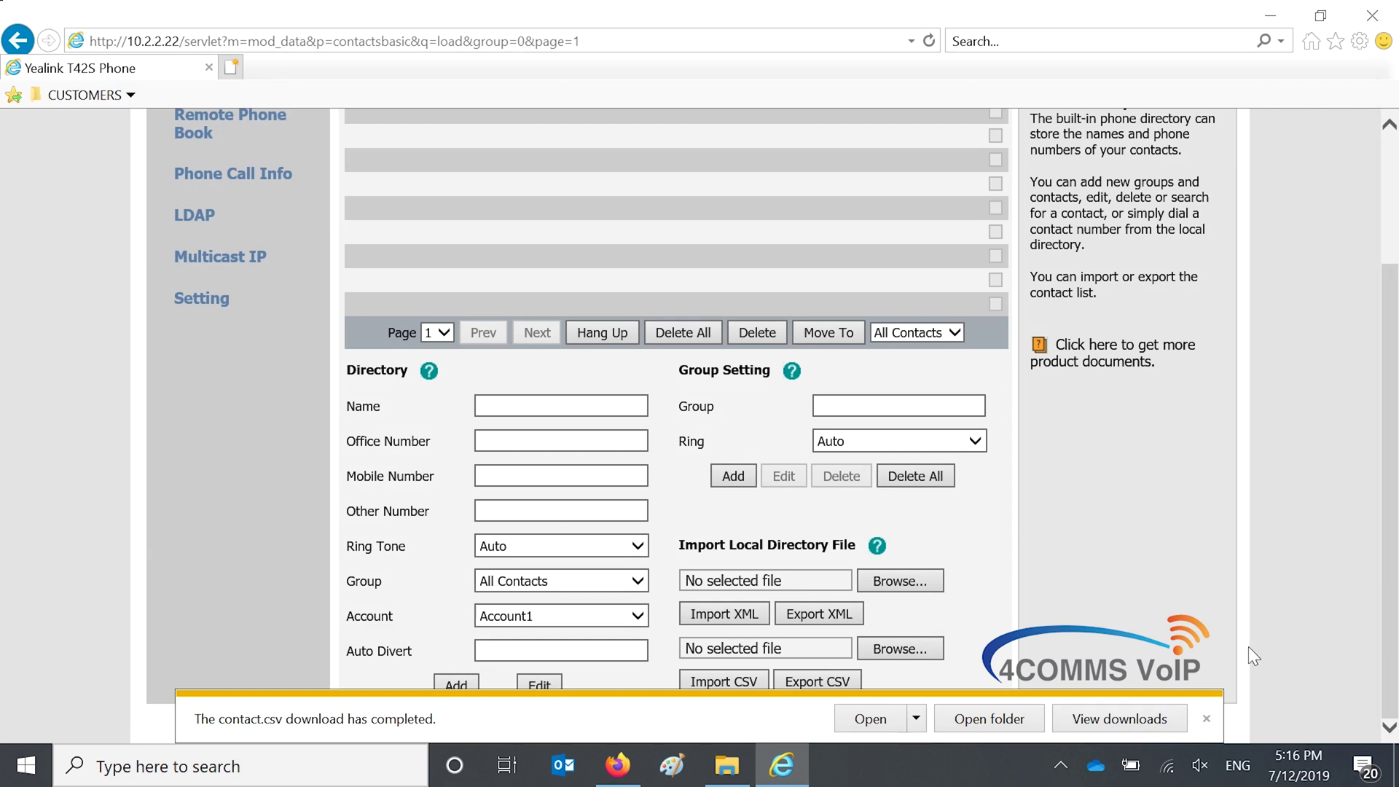
Open the downloaded contact.csv in Notepad from the T42S folder
{"action": "left_click", "coordinate": [1009, 721]}
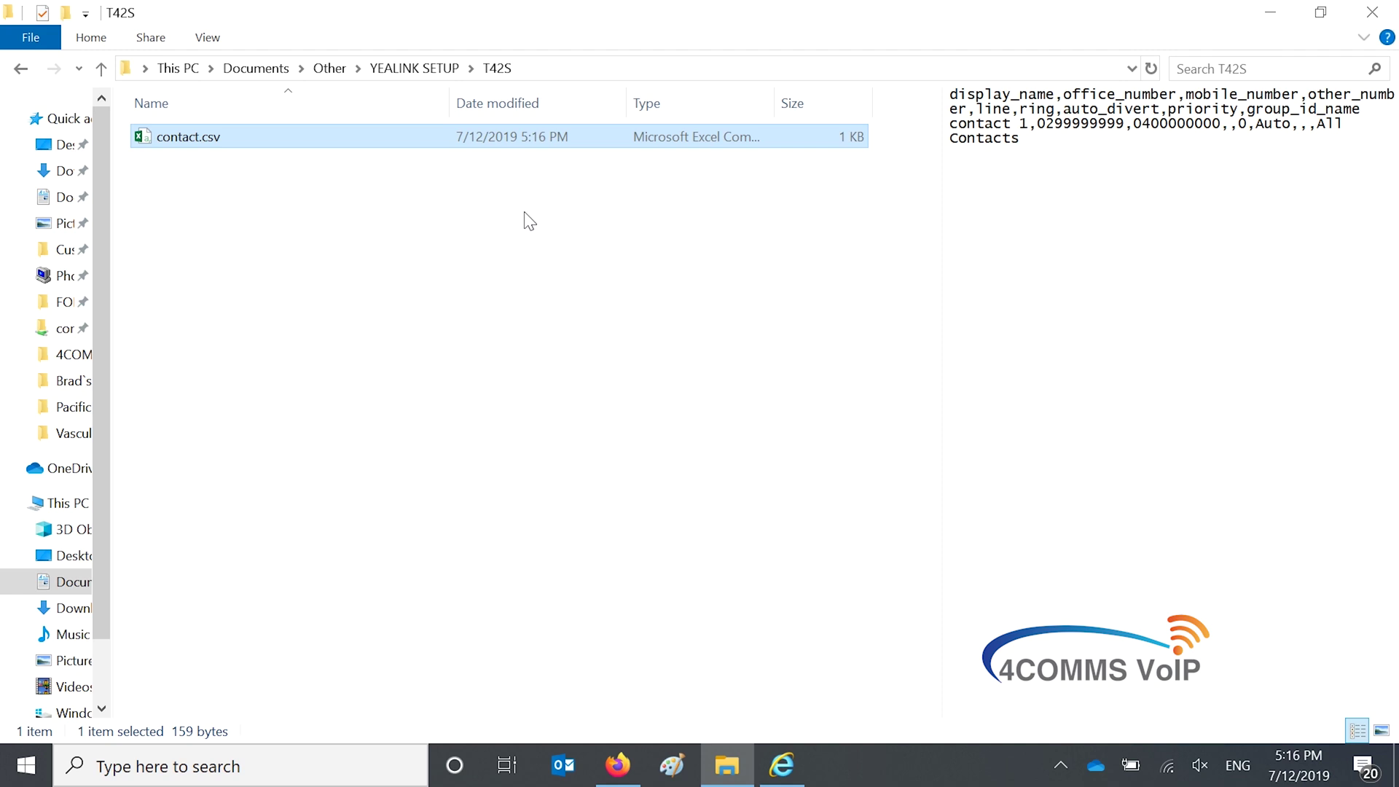
{"action": "right_click", "coordinate": [213, 142]}
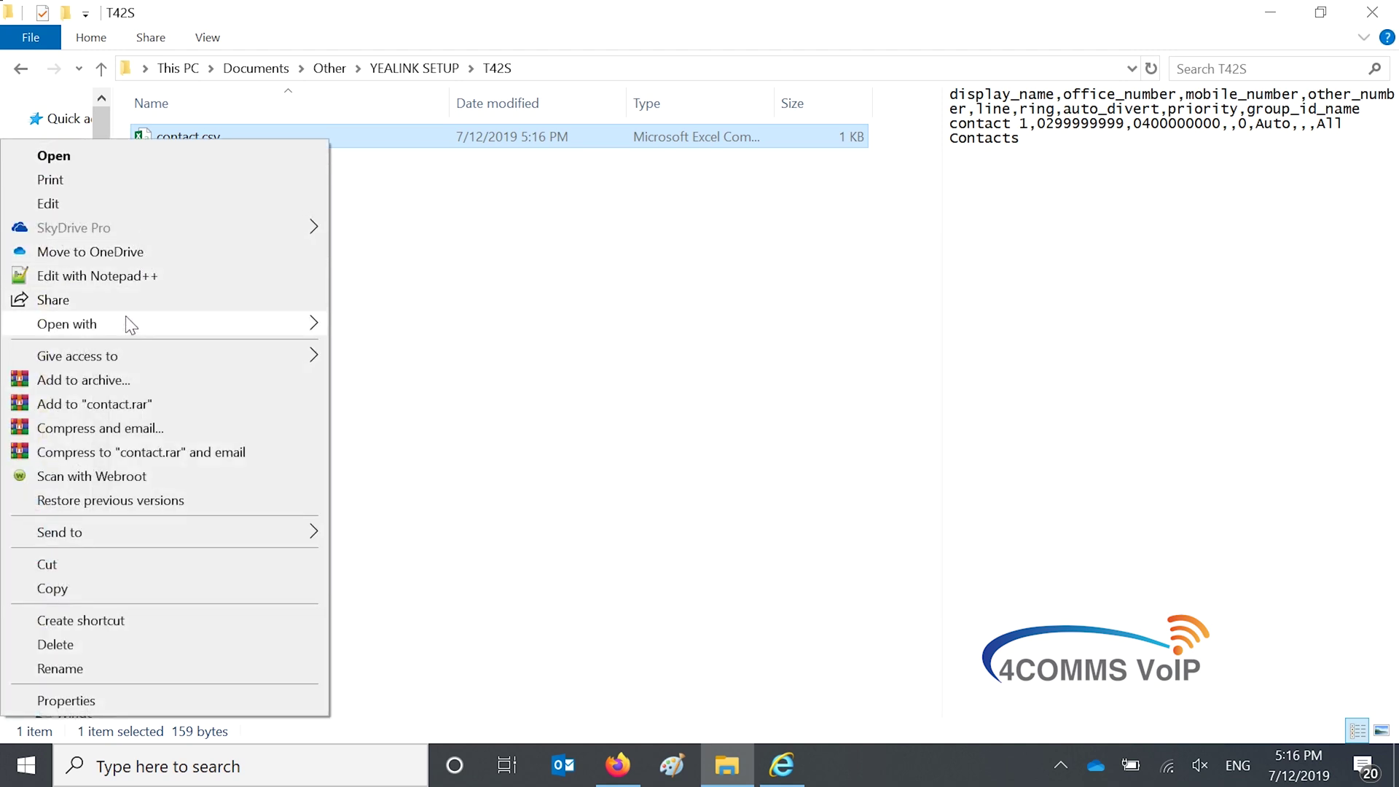
{"action": "mouse_move", "coordinate": [121, 327]}
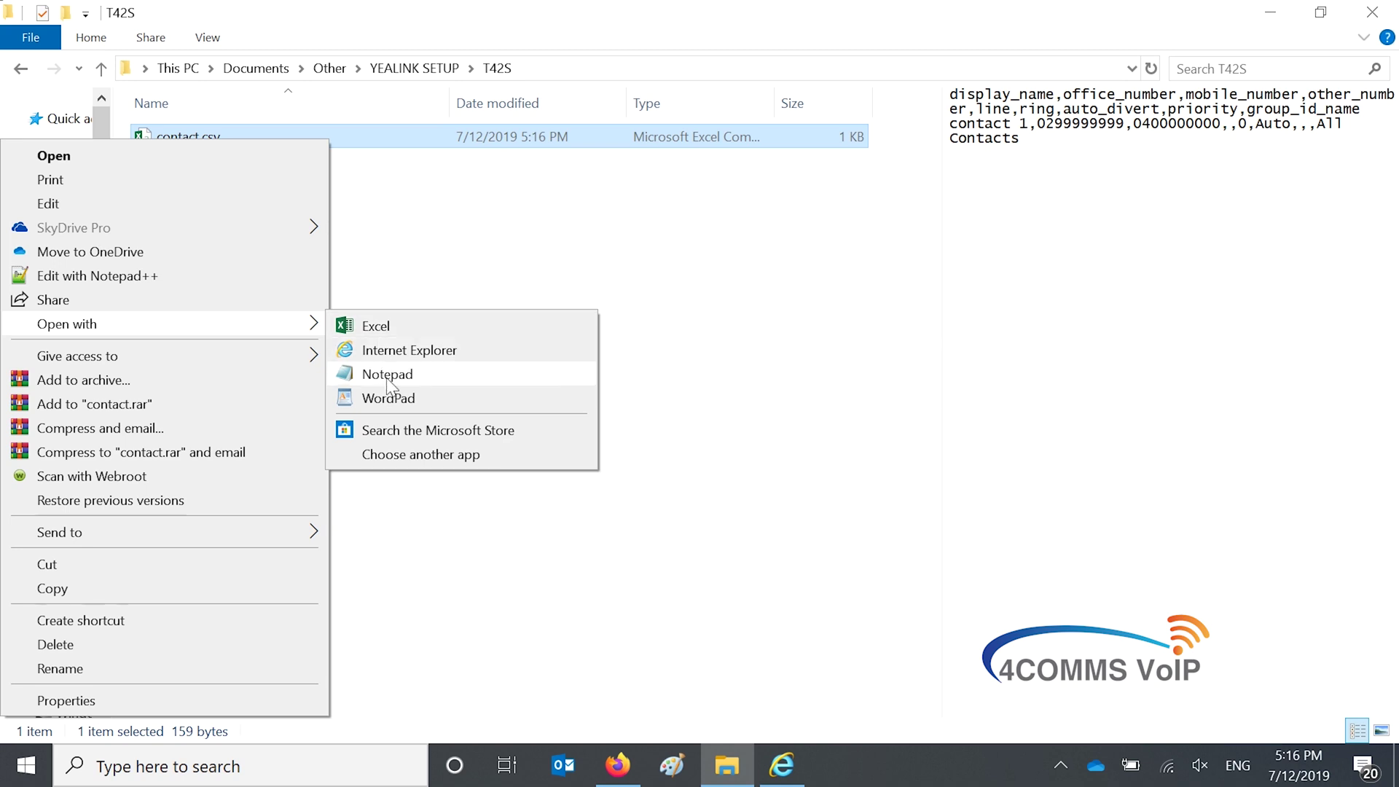
{"action": "left_click", "coordinate": [387, 375]}
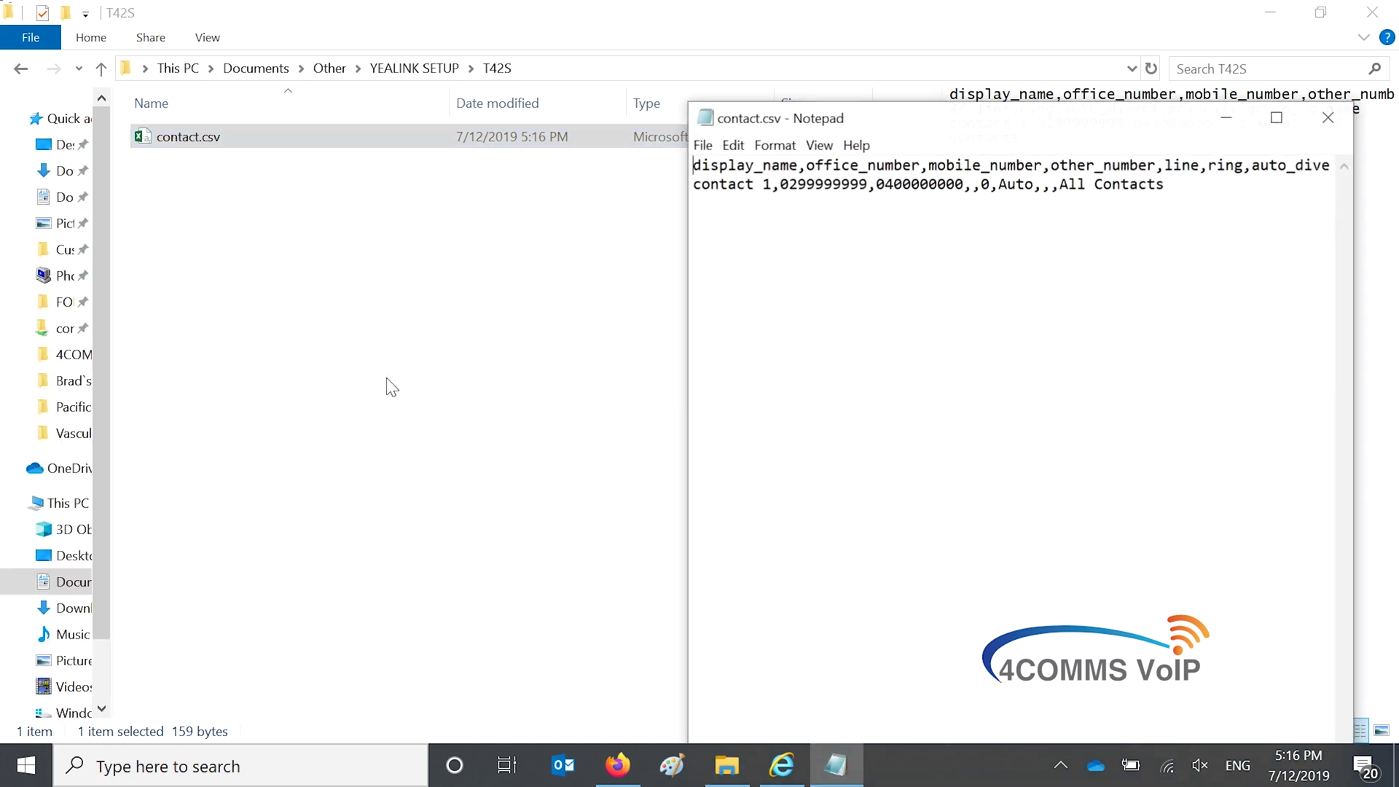
{"action": "left_click", "coordinate": [1276, 117]}
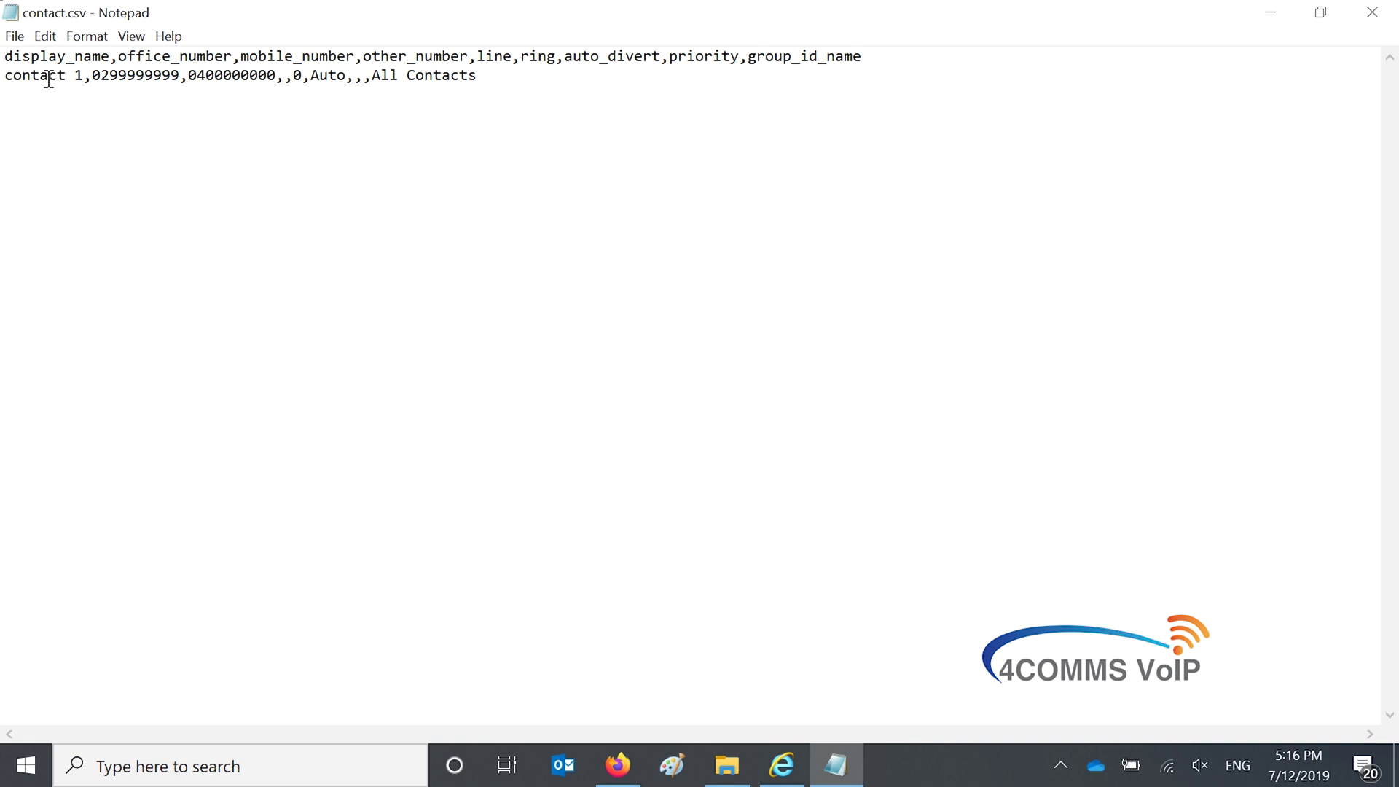
{"action": "left_click_drag", "start_coordinate": [48, 75], "coordinate": [408, 82]}
{"action": "left_click", "coordinate": [476, 77]}
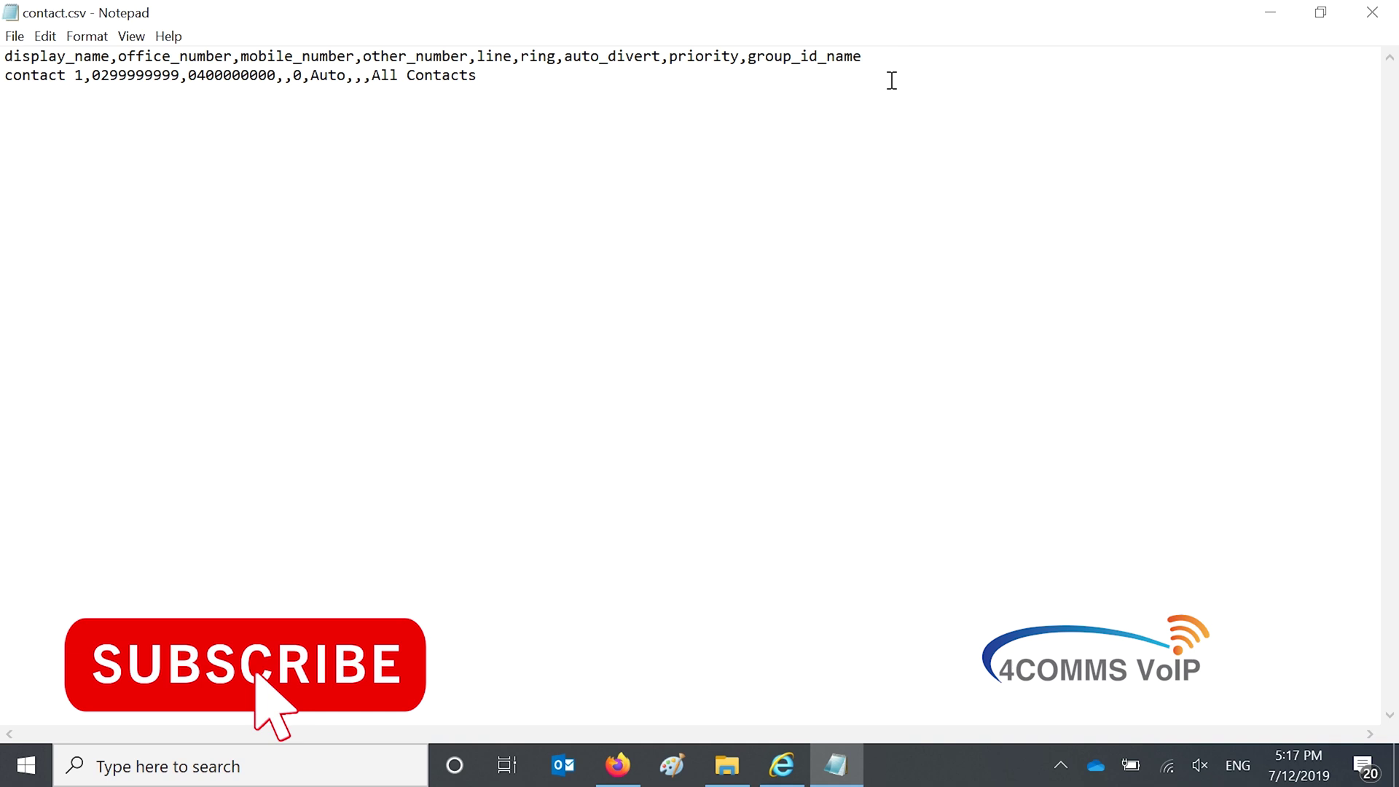
{"action": "left_click_drag", "start_coordinate": [890, 59], "coordinate": [7, 55]}
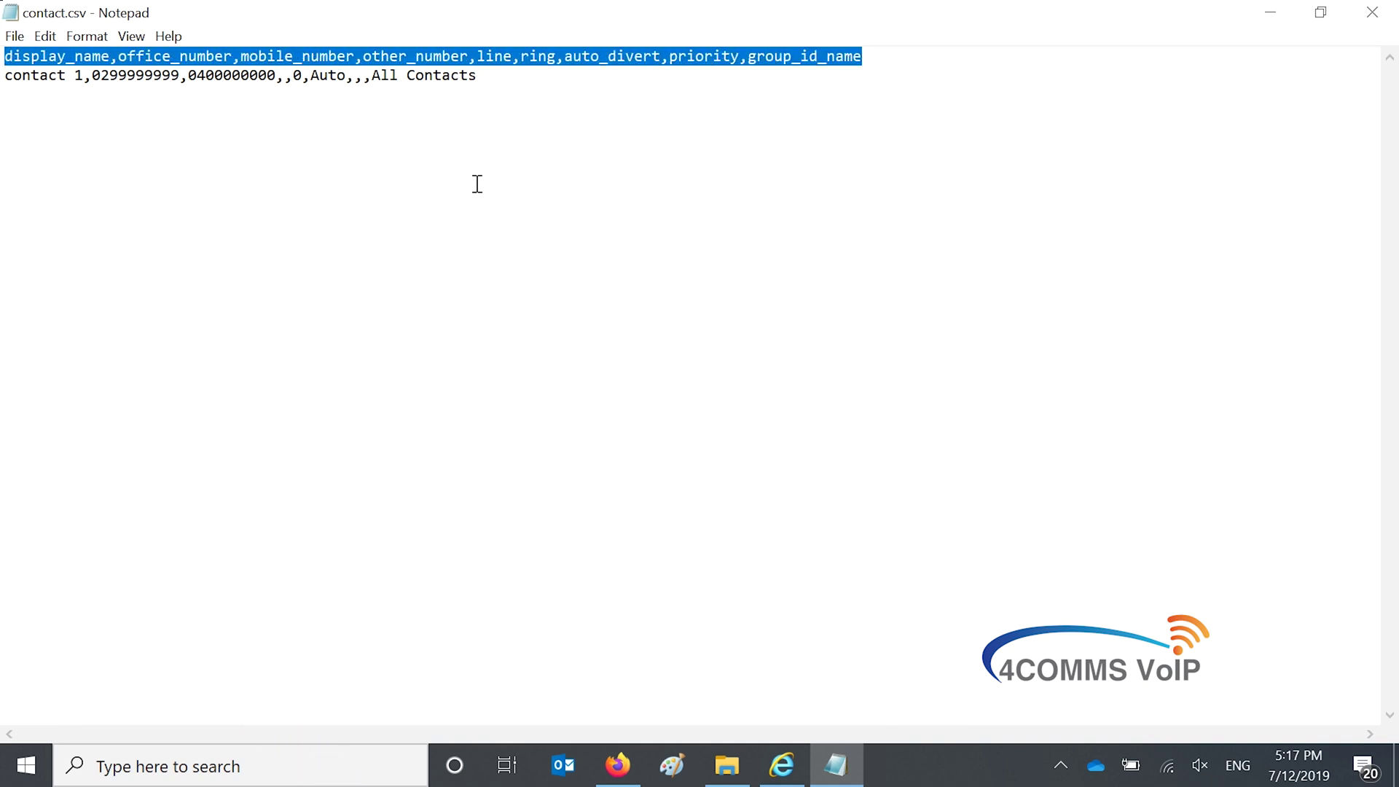
{"action": "left_click", "coordinate": [524, 82]}
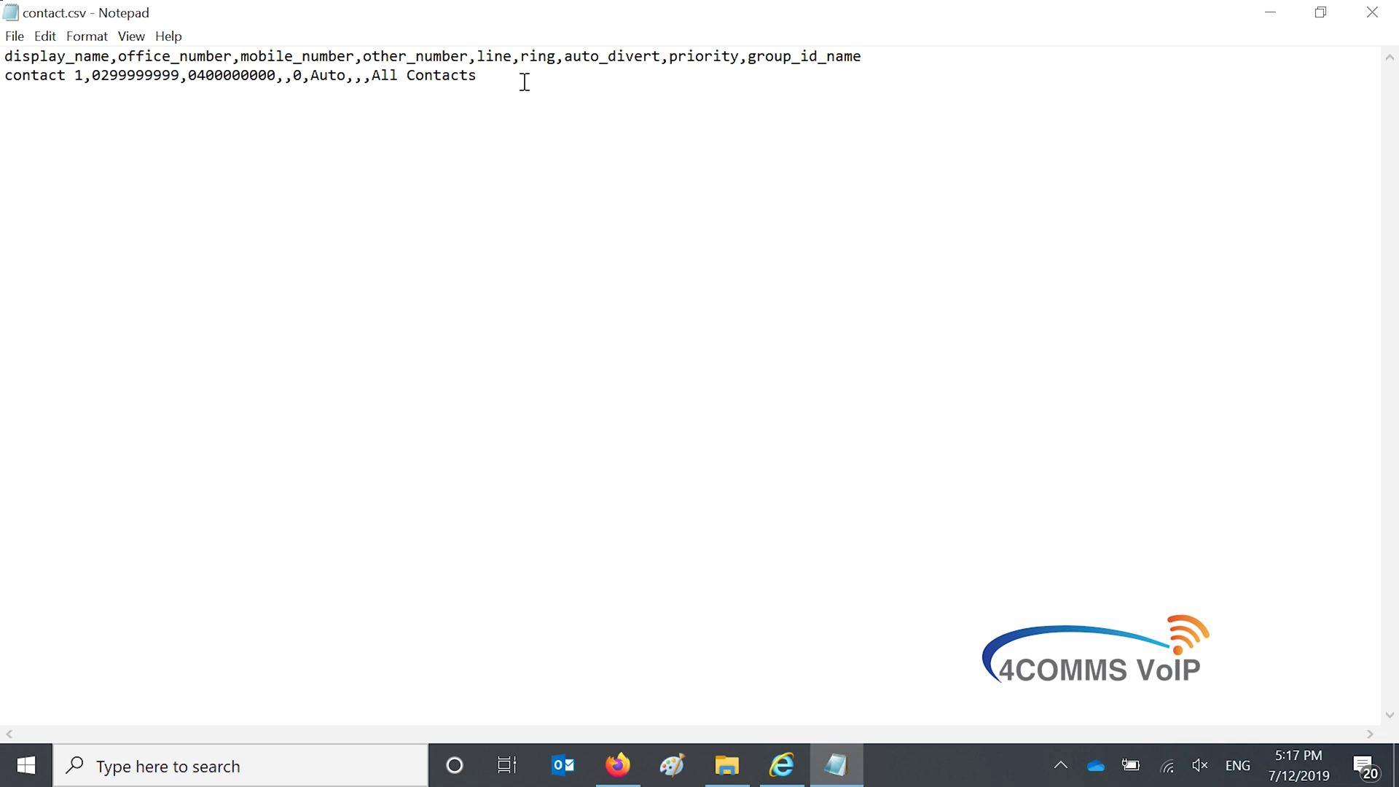
{"action": "key", "text": "Return"}
{"action": "type", "text": "contact 2"}
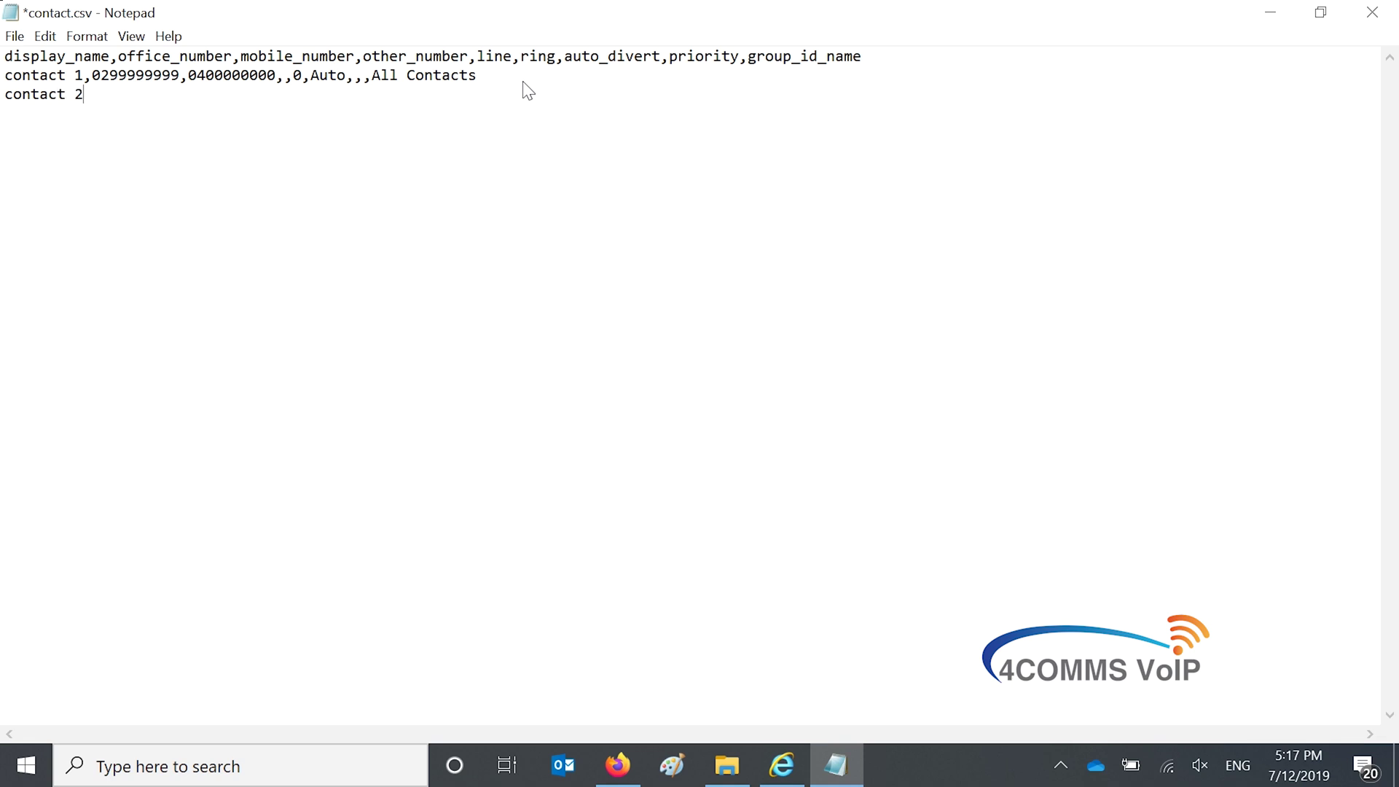
{"action": "type", "text": ",0211111111,0411111111,,0,Auto,,,All Contacts"}
Save contact.csv and close Notepad
{"action": "left_click", "coordinate": [15, 35]}
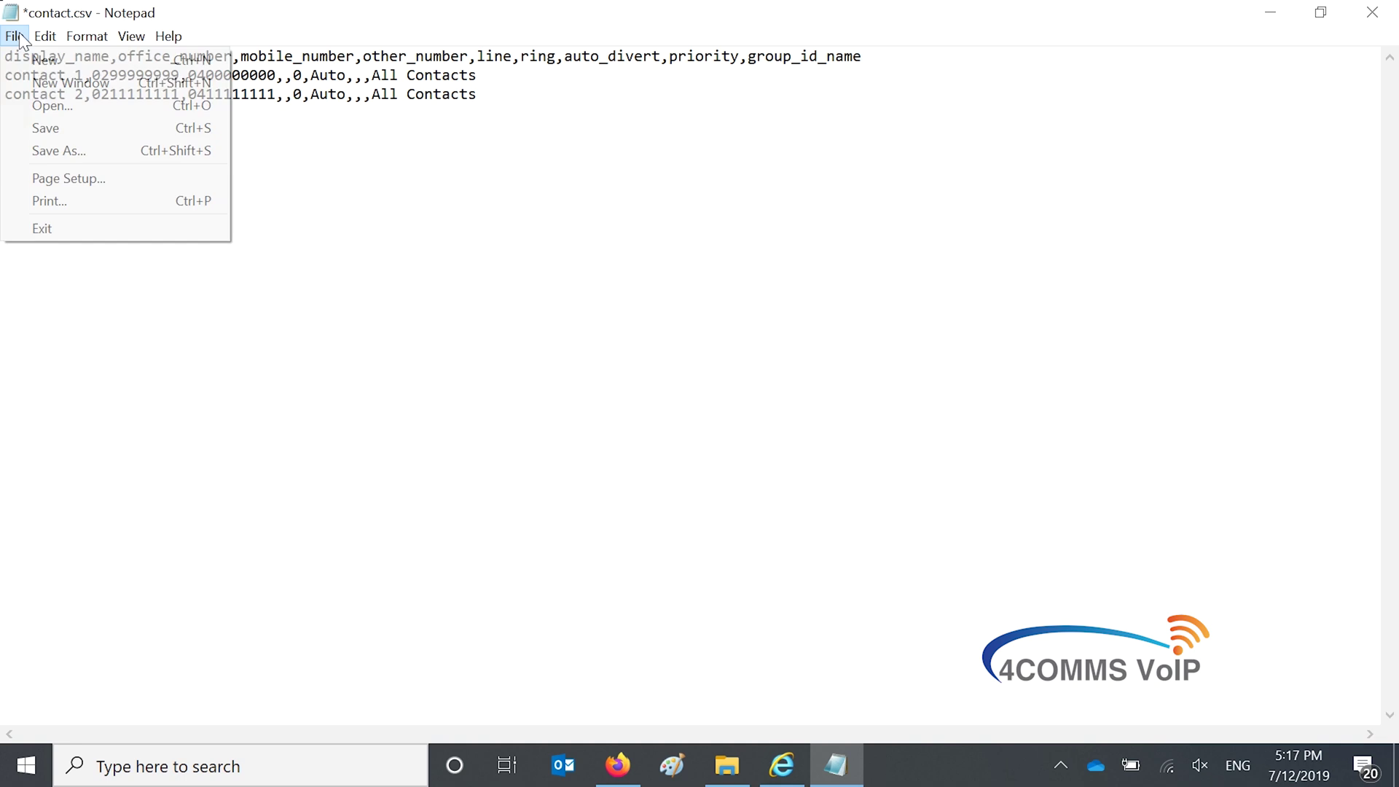
{"action": "left_click", "coordinate": [32, 125]}
{"action": "left_click", "coordinate": [1372, 12]}
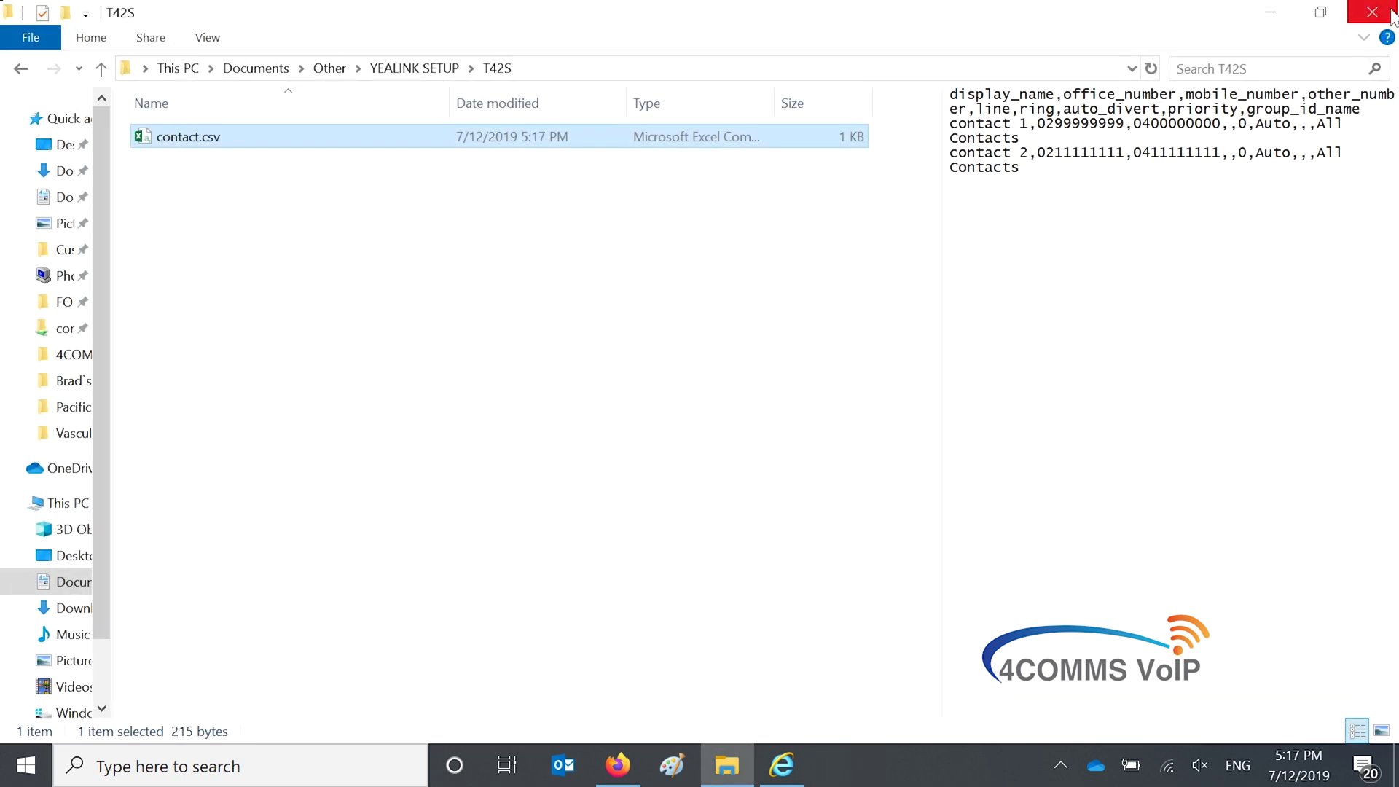
Back on the phone's web page, choose contact.csv as the CSV file to import
{"action": "left_click", "coordinate": [799, 758]}
{"action": "scroll", "coordinate": [659, 474], "scroll_direction": "up", "scroll_amount": 3}
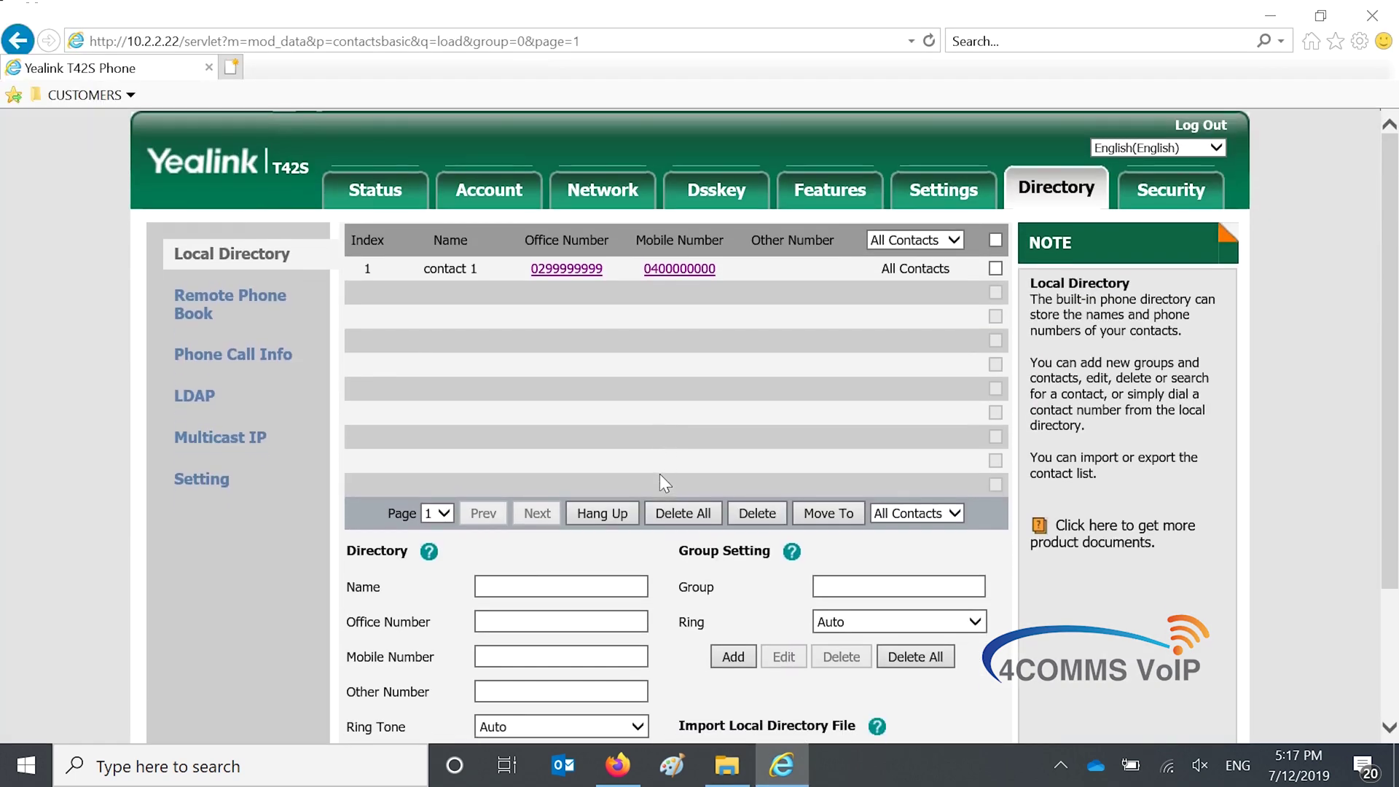
{"action": "scroll", "coordinate": [596, 445], "scroll_direction": "down", "scroll_amount": 3}
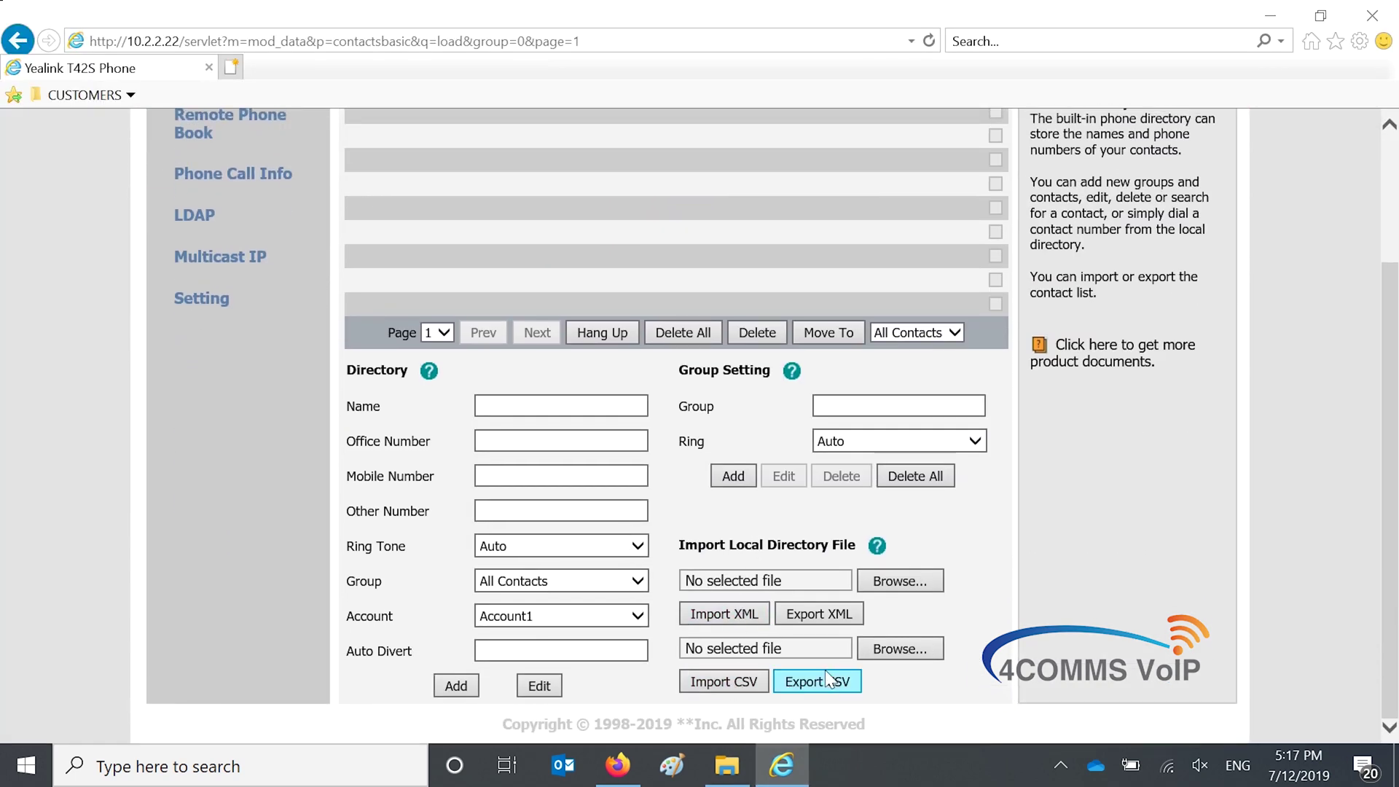
{"action": "left_click", "coordinate": [897, 649]}
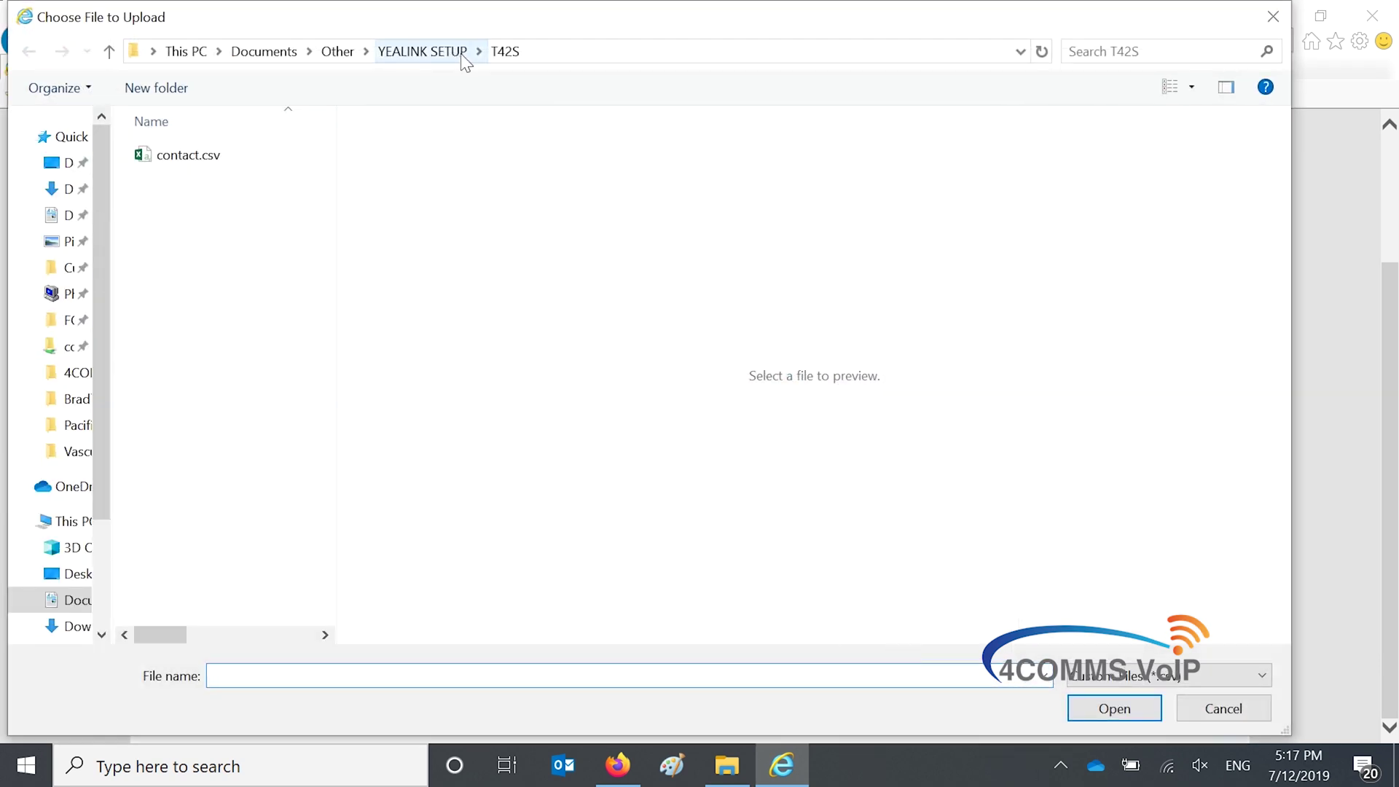
{"action": "left_click", "coordinate": [188, 155]}
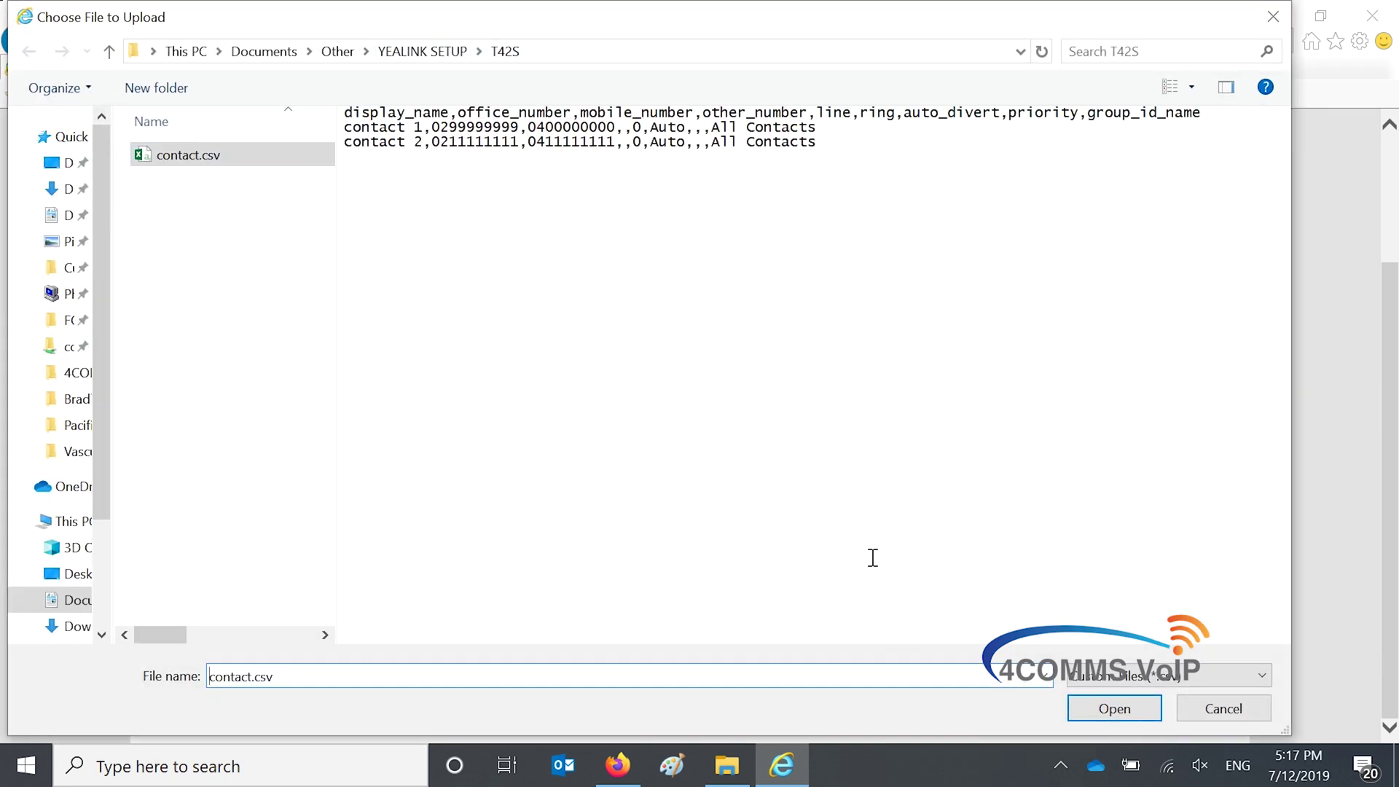
{"action": "left_click", "coordinate": [1115, 707]}
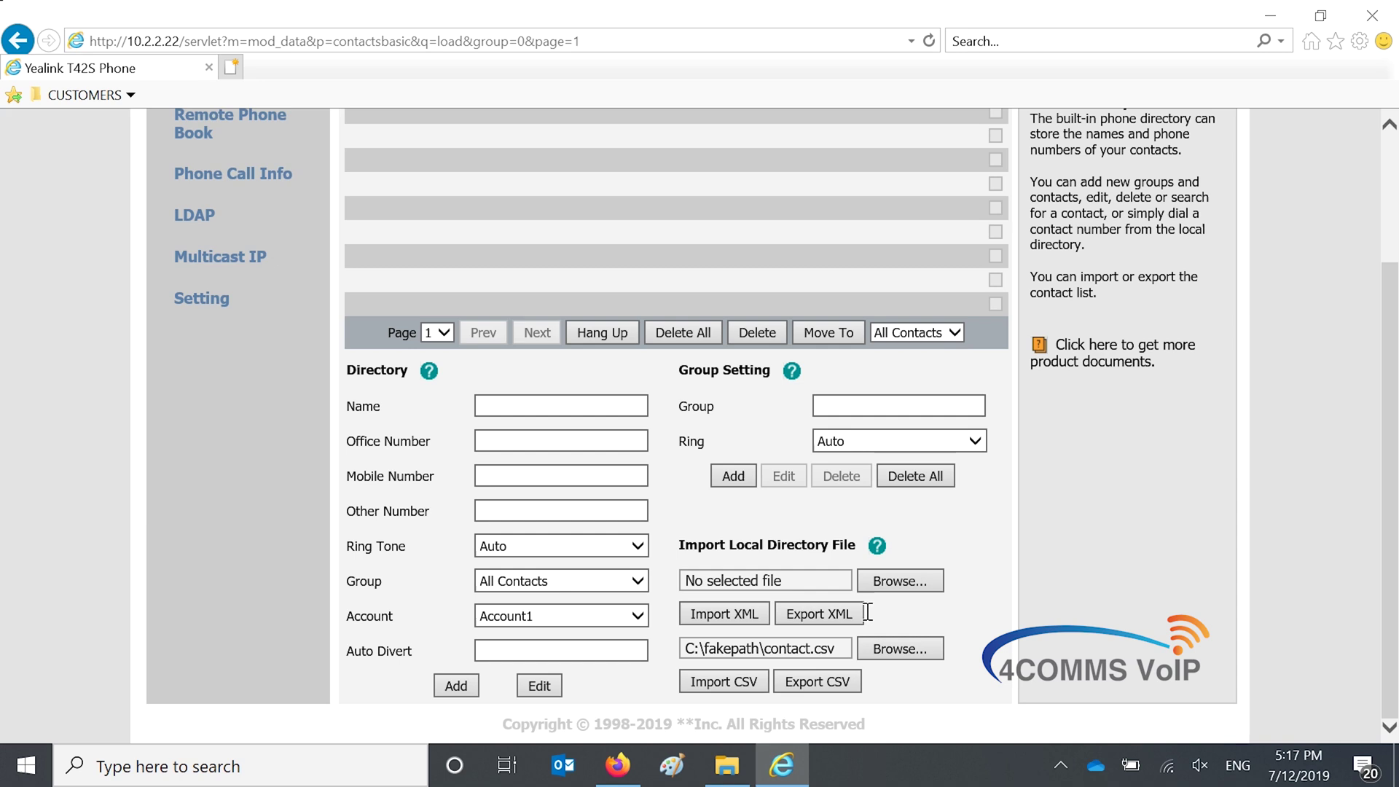
Load contact.csv into the import preview, check its rows, and import the contacts
{"action": "left_click", "coordinate": [728, 685]}
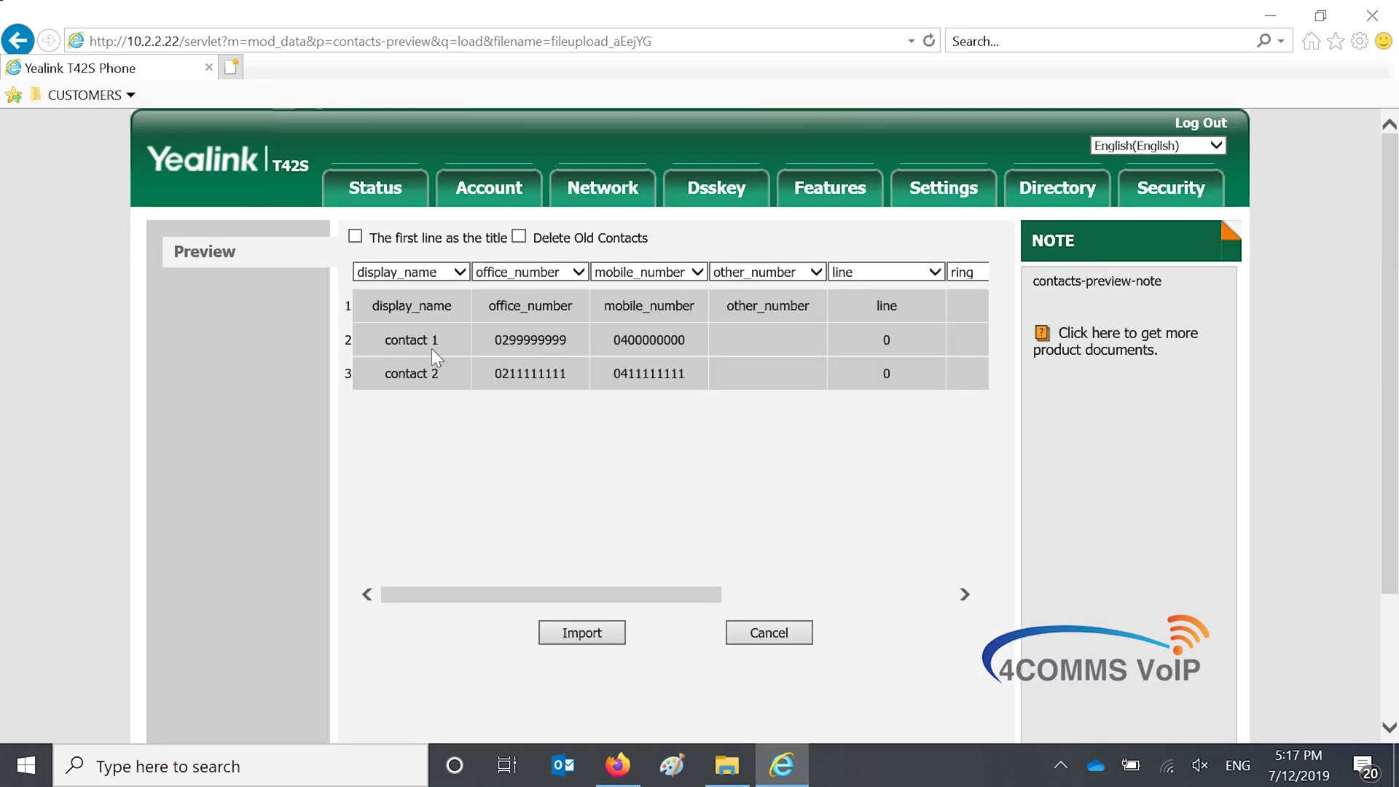
{"action": "left_click_drag", "start_coordinate": [365, 307], "coordinate": [880, 308]}
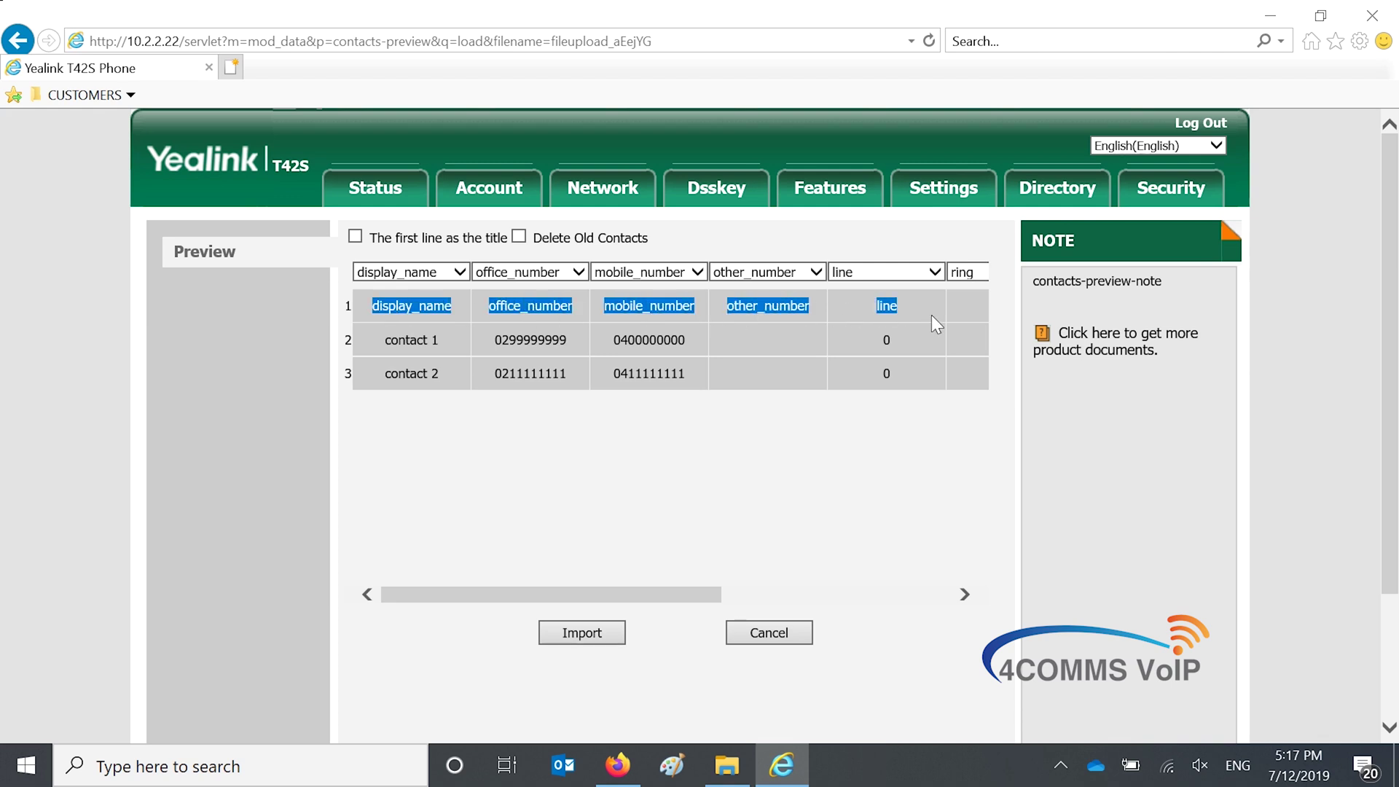
{"action": "left_click", "coordinate": [587, 523]}
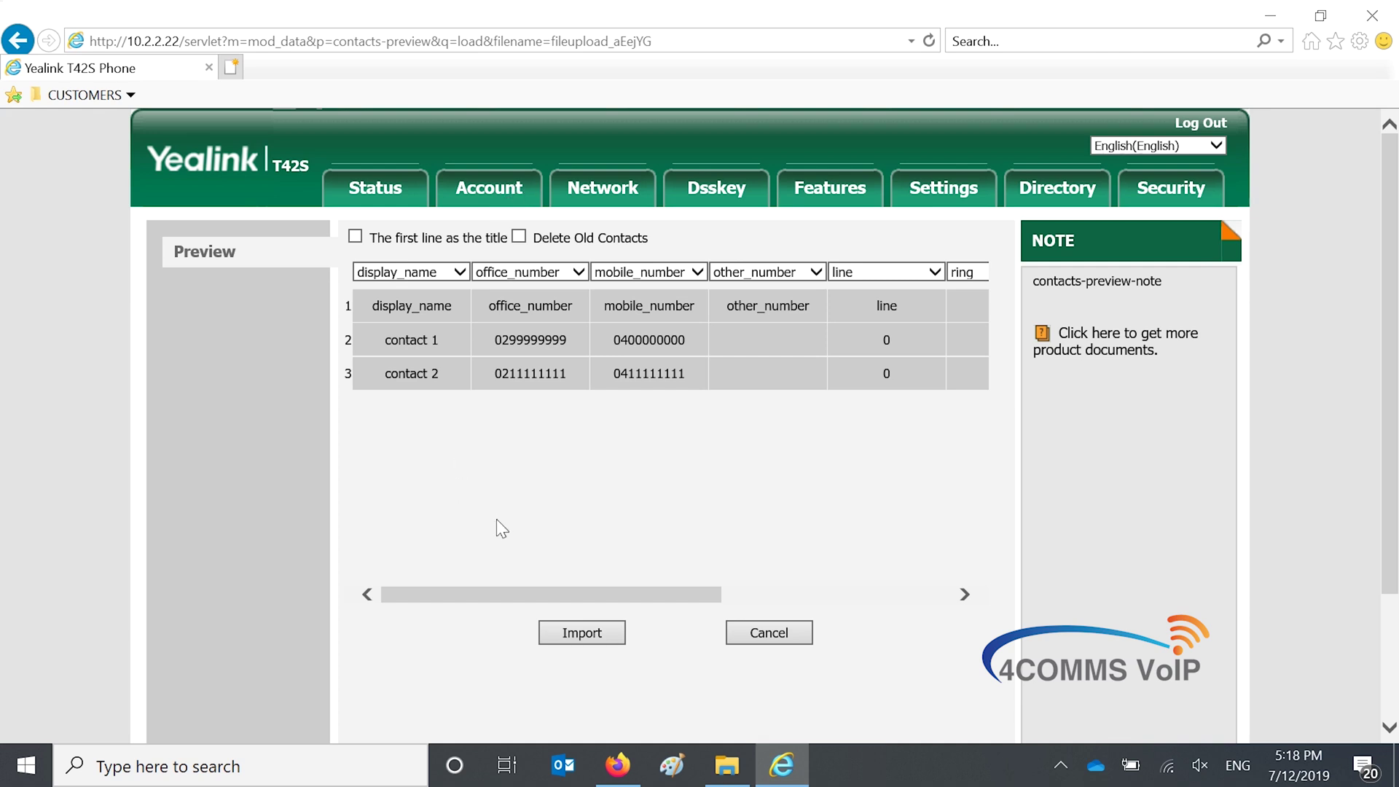
{"action": "left_click", "coordinate": [580, 633]}
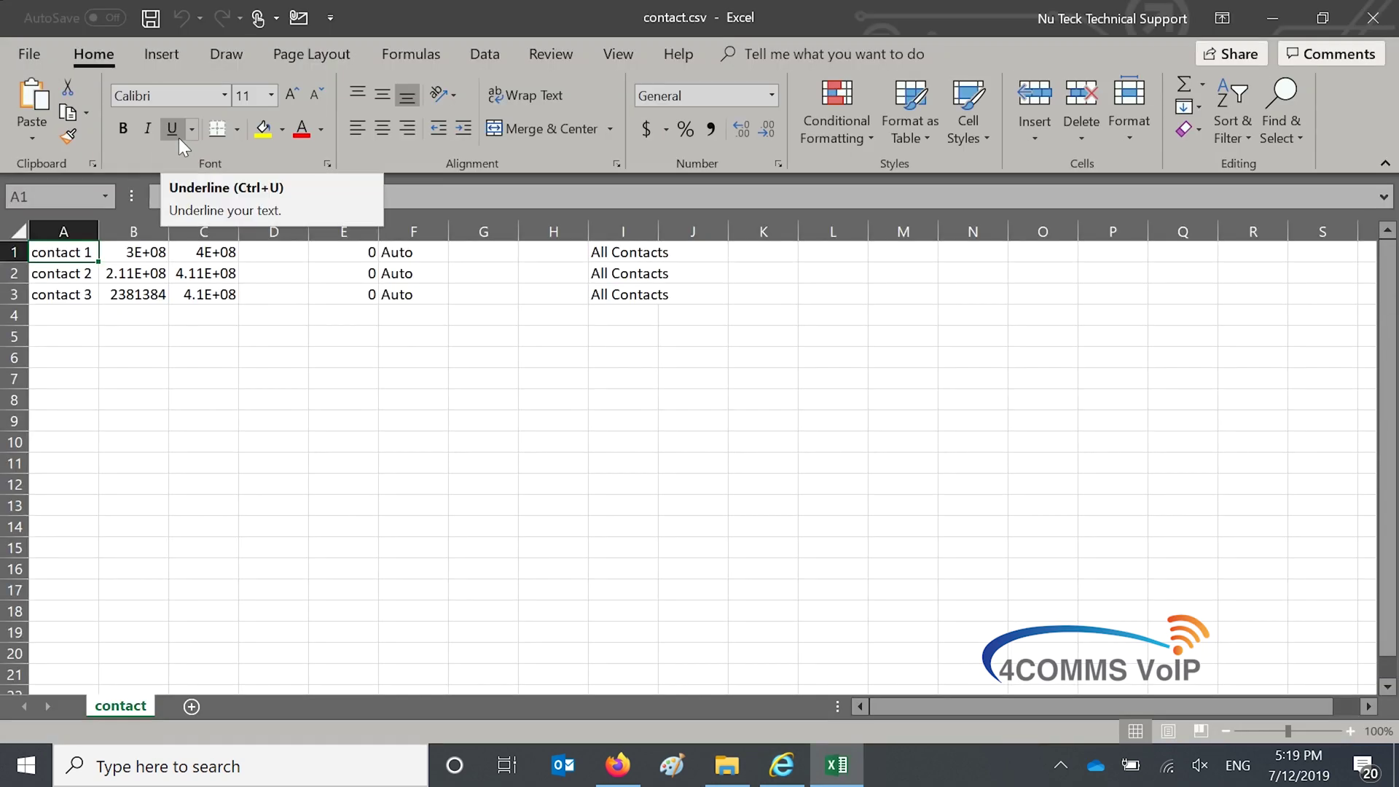
Auto-fit and widen columns B and C so the numbers show as full digits
{"action": "double_click", "coordinate": [169, 231]}
{"action": "double_click", "coordinate": [247, 231]}
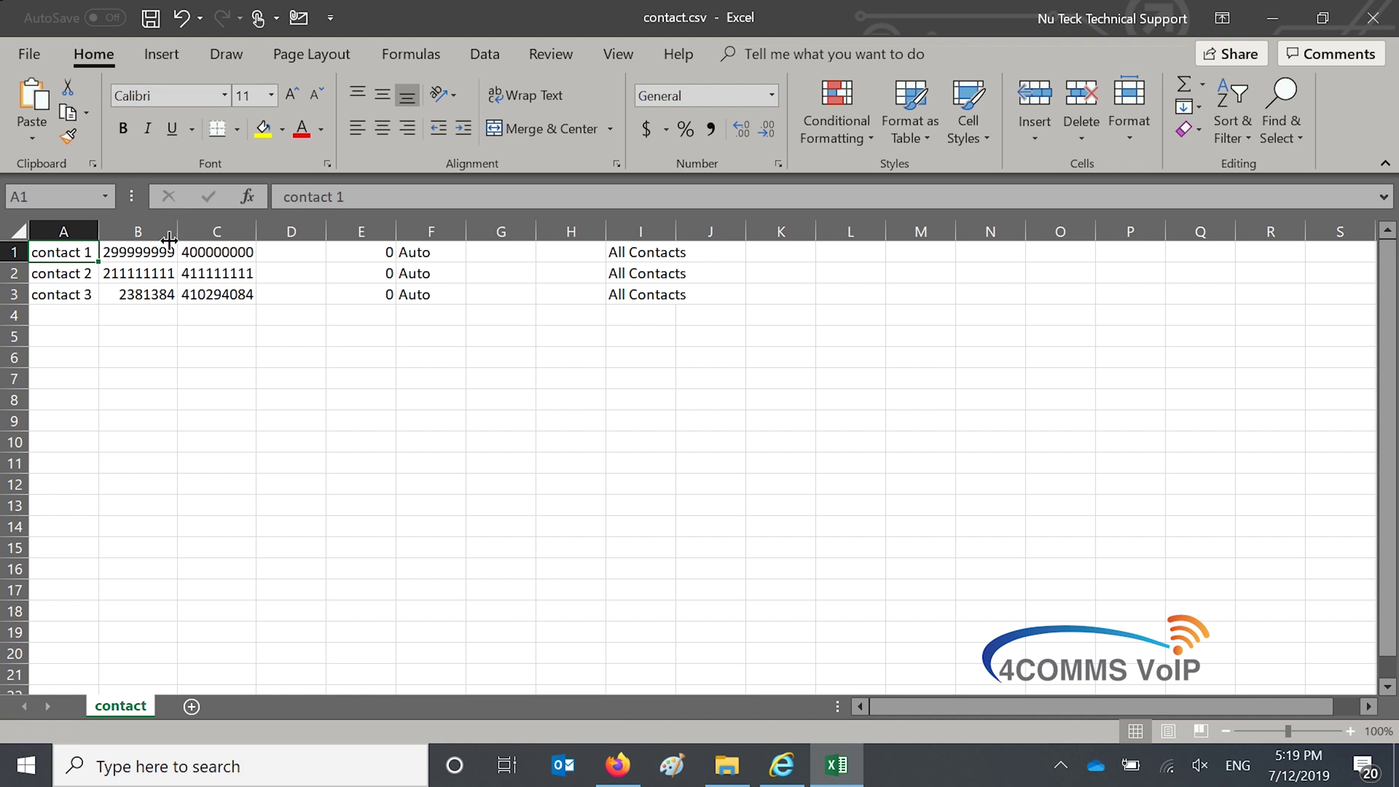
{"action": "left_click_drag", "start_coordinate": [186, 233], "coordinate": [372, 232]}
{"action": "left_click", "coordinate": [317, 255]}
{"action": "left_click", "coordinate": [151, 258]}
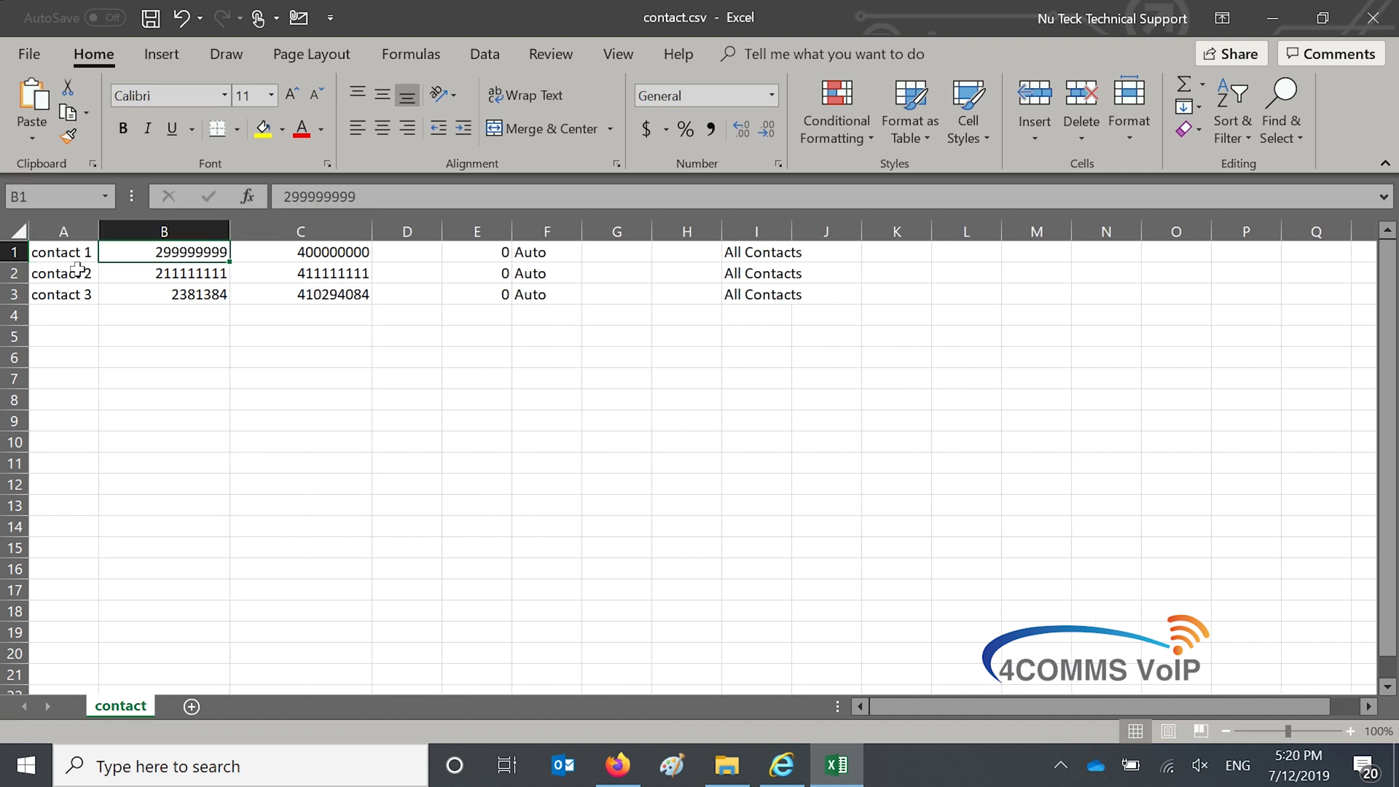
Enter 'Contact 4' in A4, give B4 the Number format, and type 049999999 there
{"action": "left_click", "coordinate": [77, 318]}
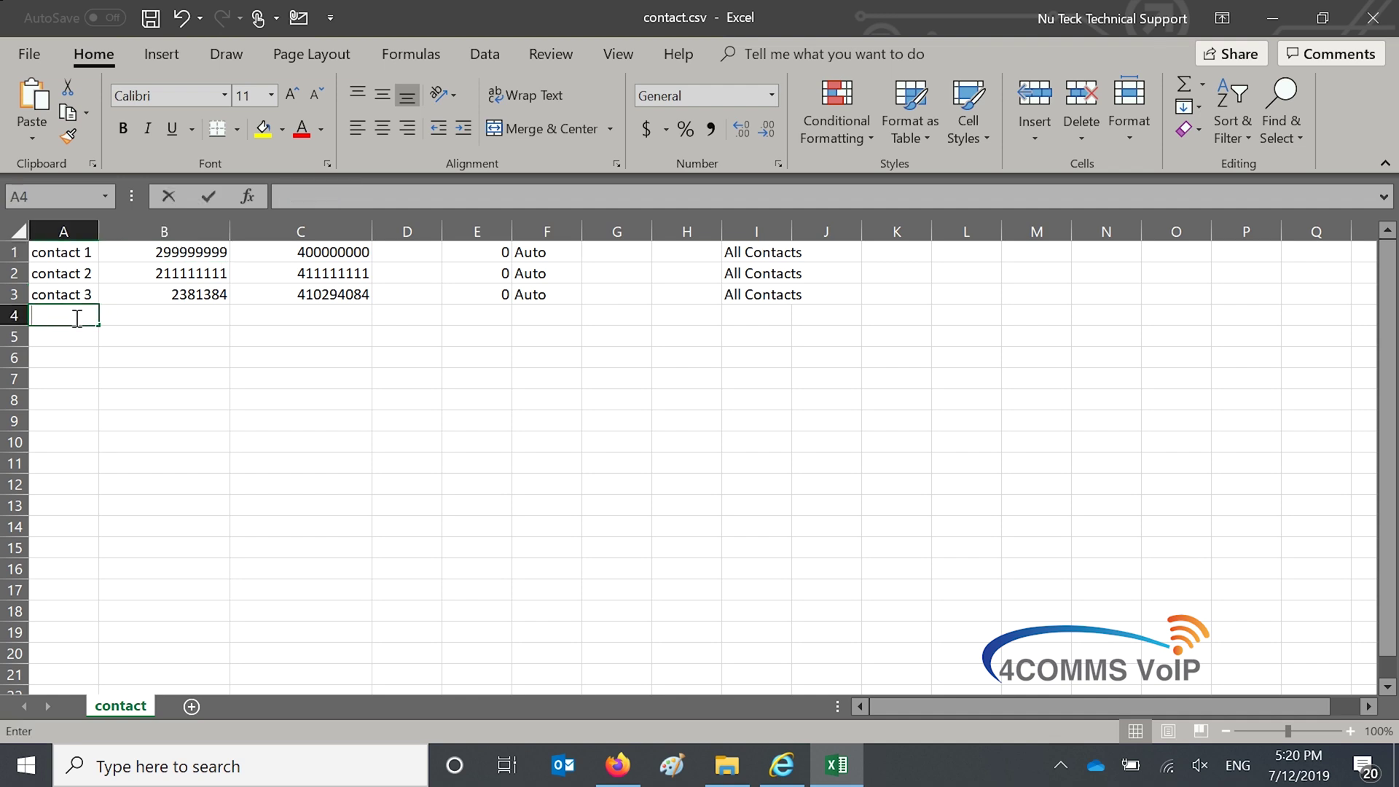
{"action": "type", "text": "COntact 4"}
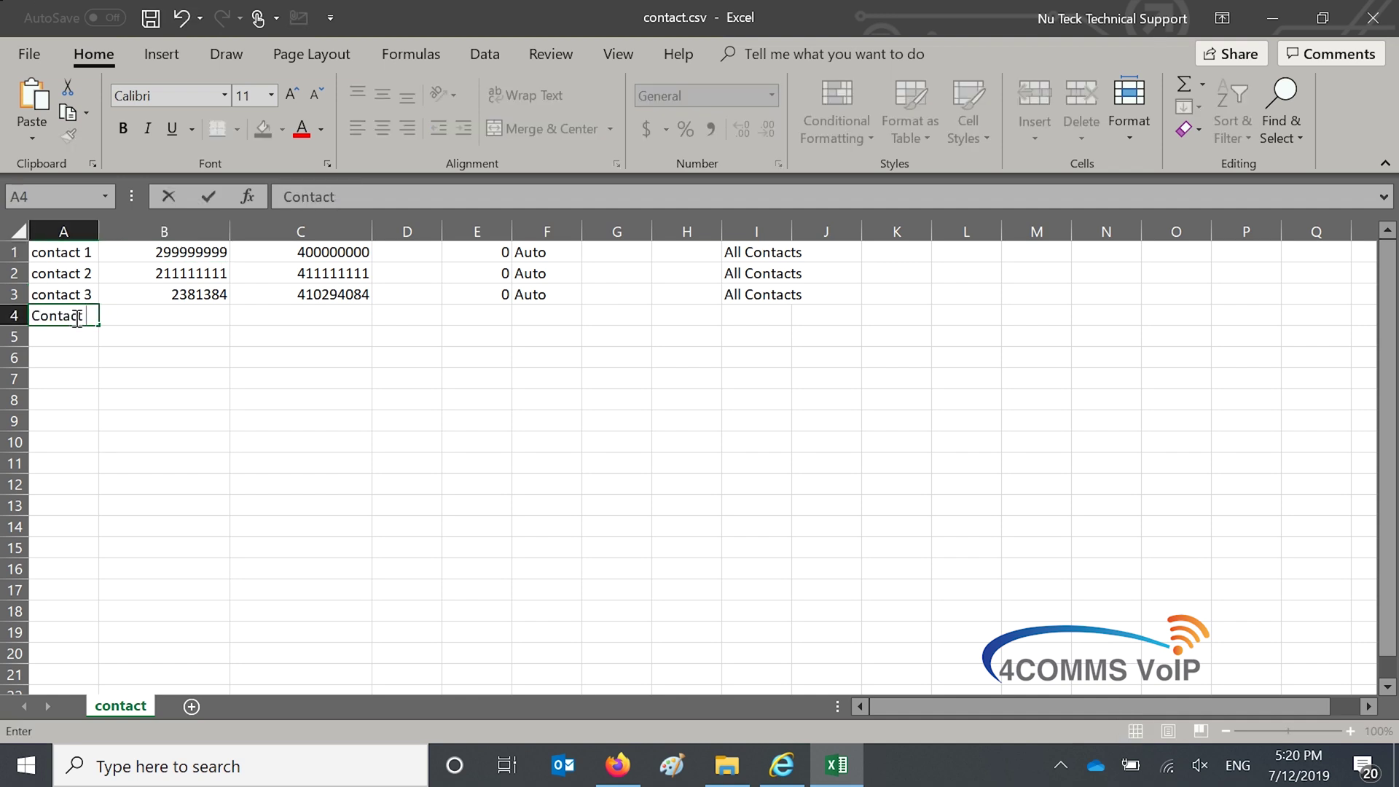
{"action": "left_click", "coordinate": [153, 320]}
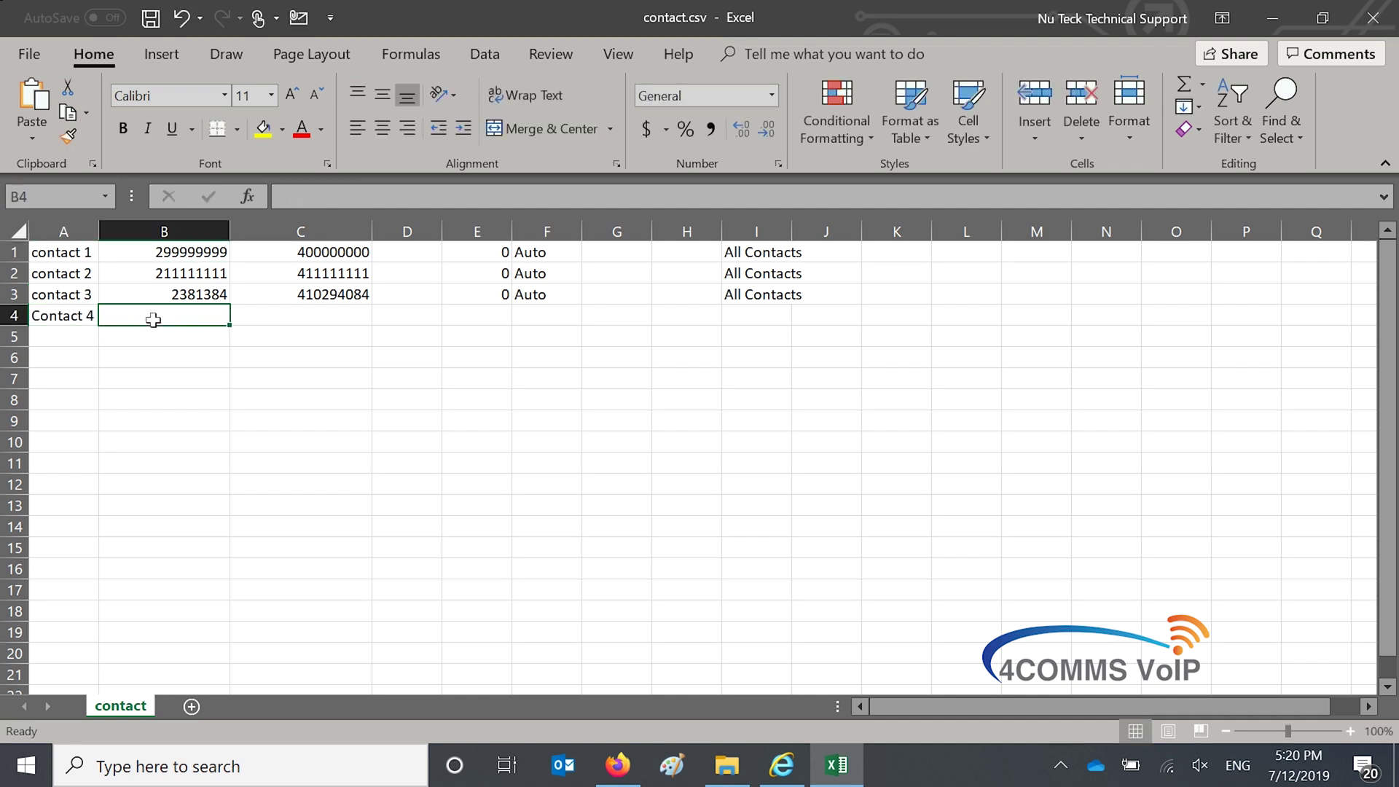
{"action": "left_click", "coordinate": [771, 94]}
{"action": "left_click", "coordinate": [710, 174]}
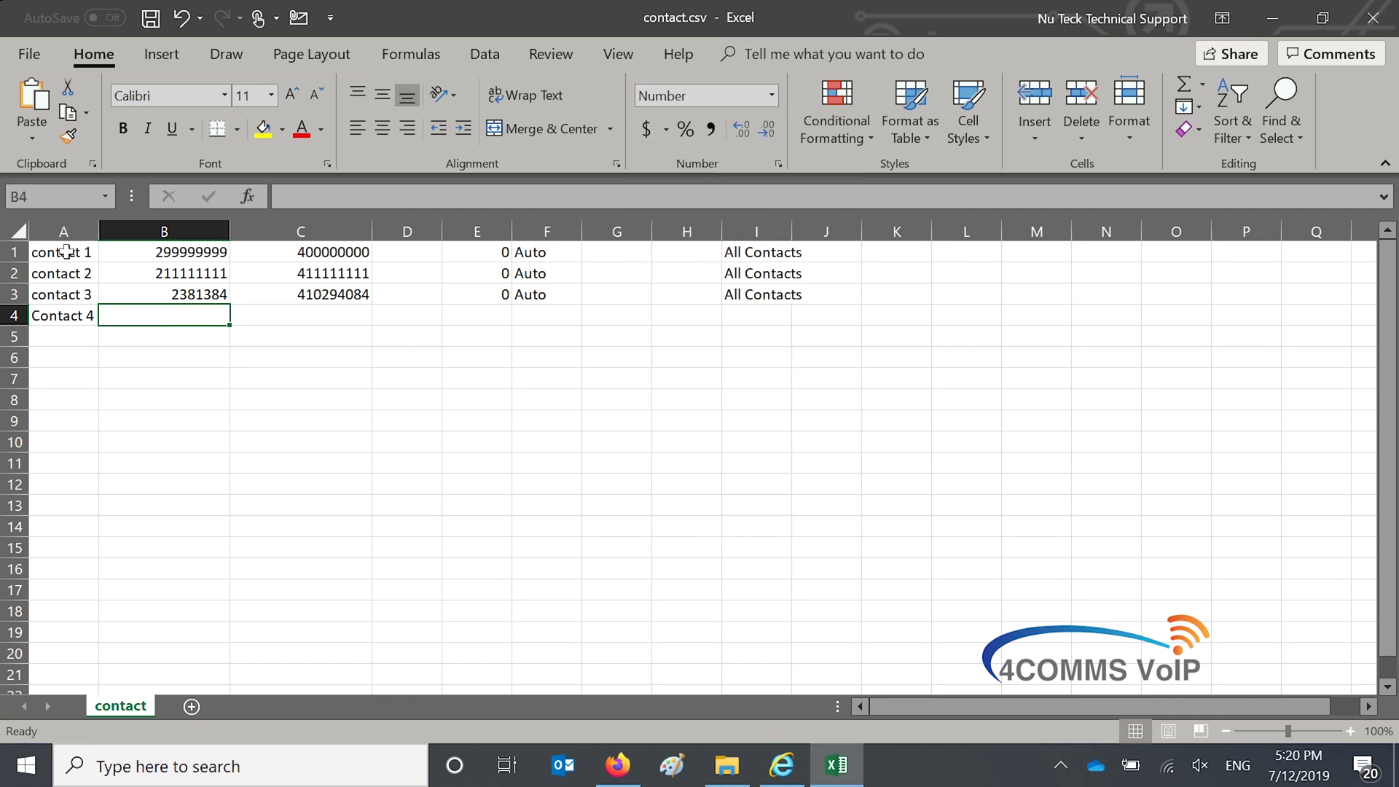
{"action": "double_click", "coordinate": [182, 314]}
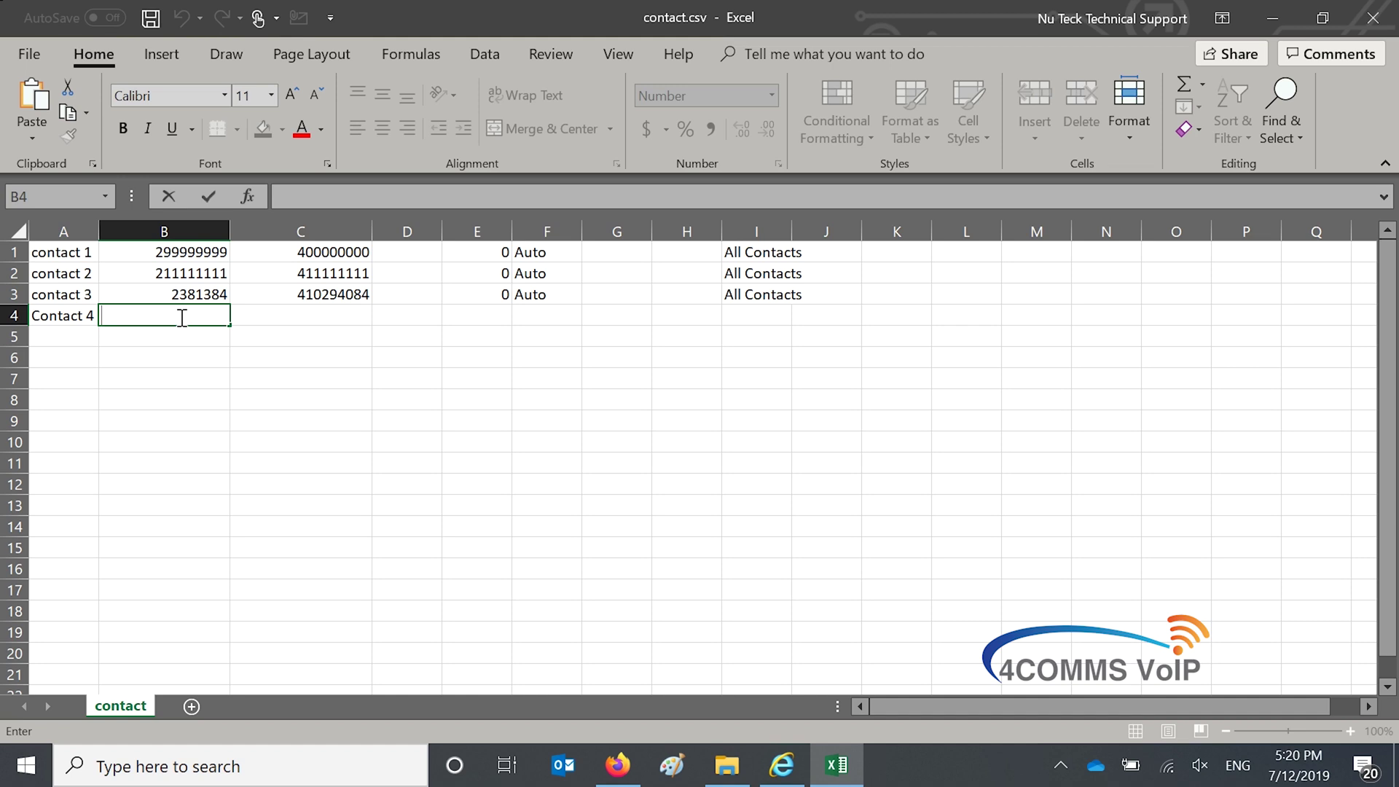
{"action": "type", "text": "049999999"}
{"action": "left_click", "coordinate": [286, 322]}
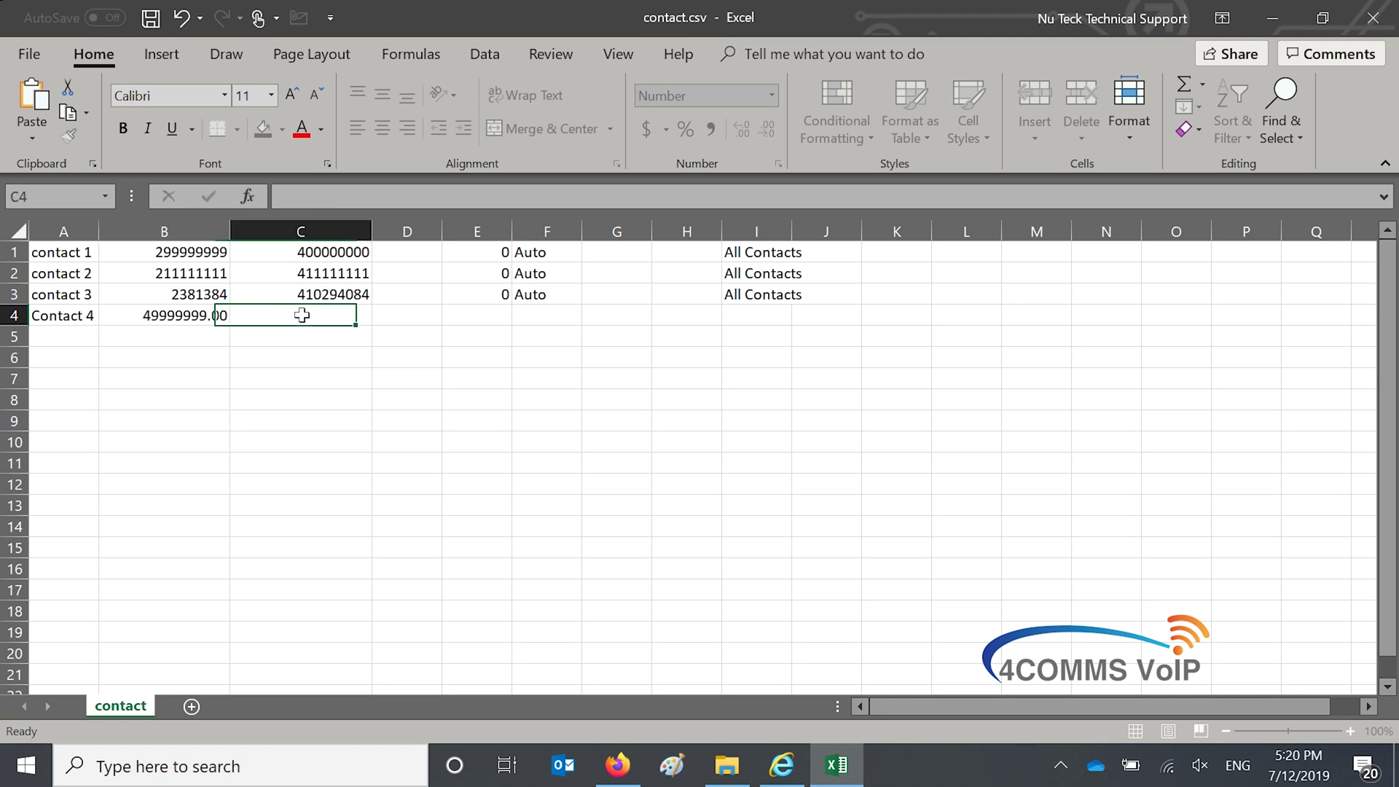
{"action": "left_click", "coordinate": [159, 321]}
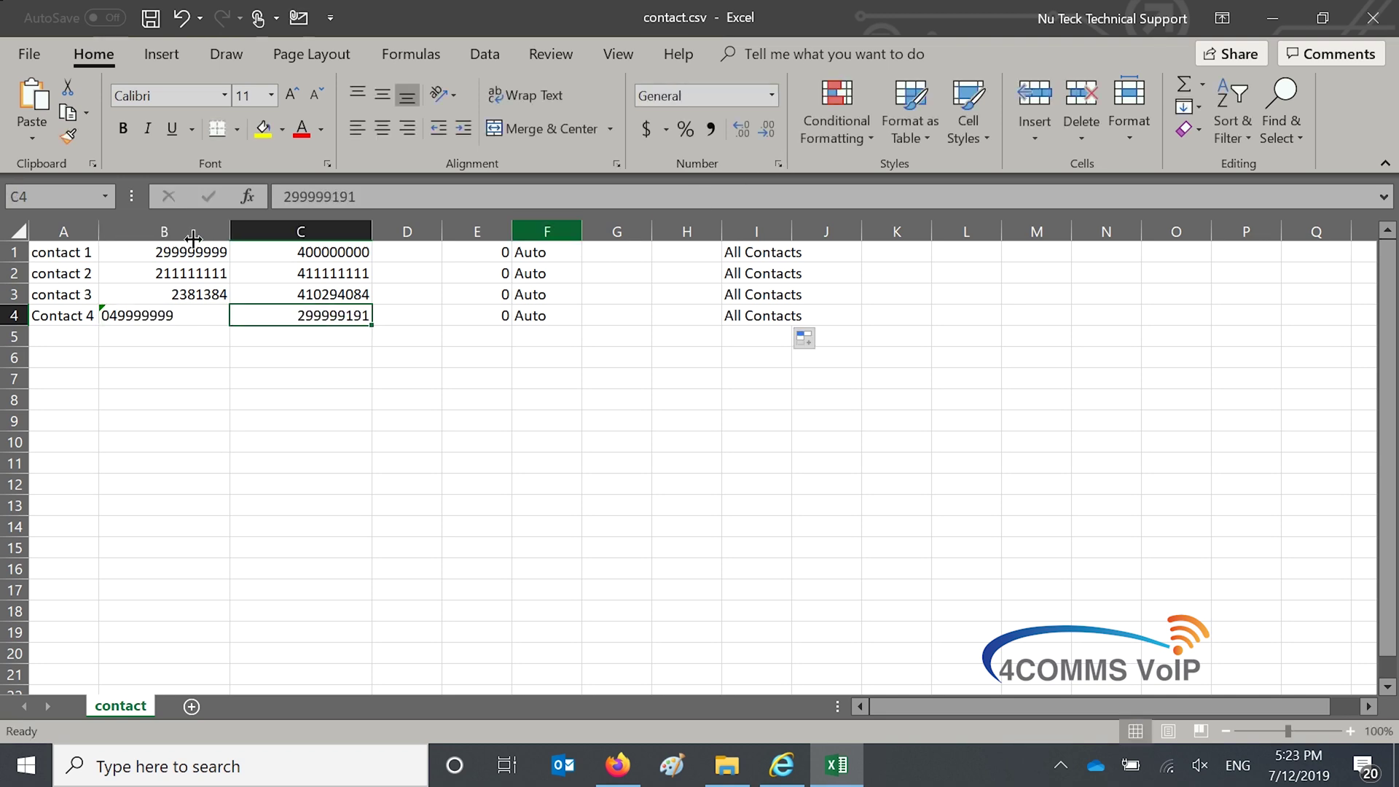
{"action": "left_click", "coordinate": [772, 96]}
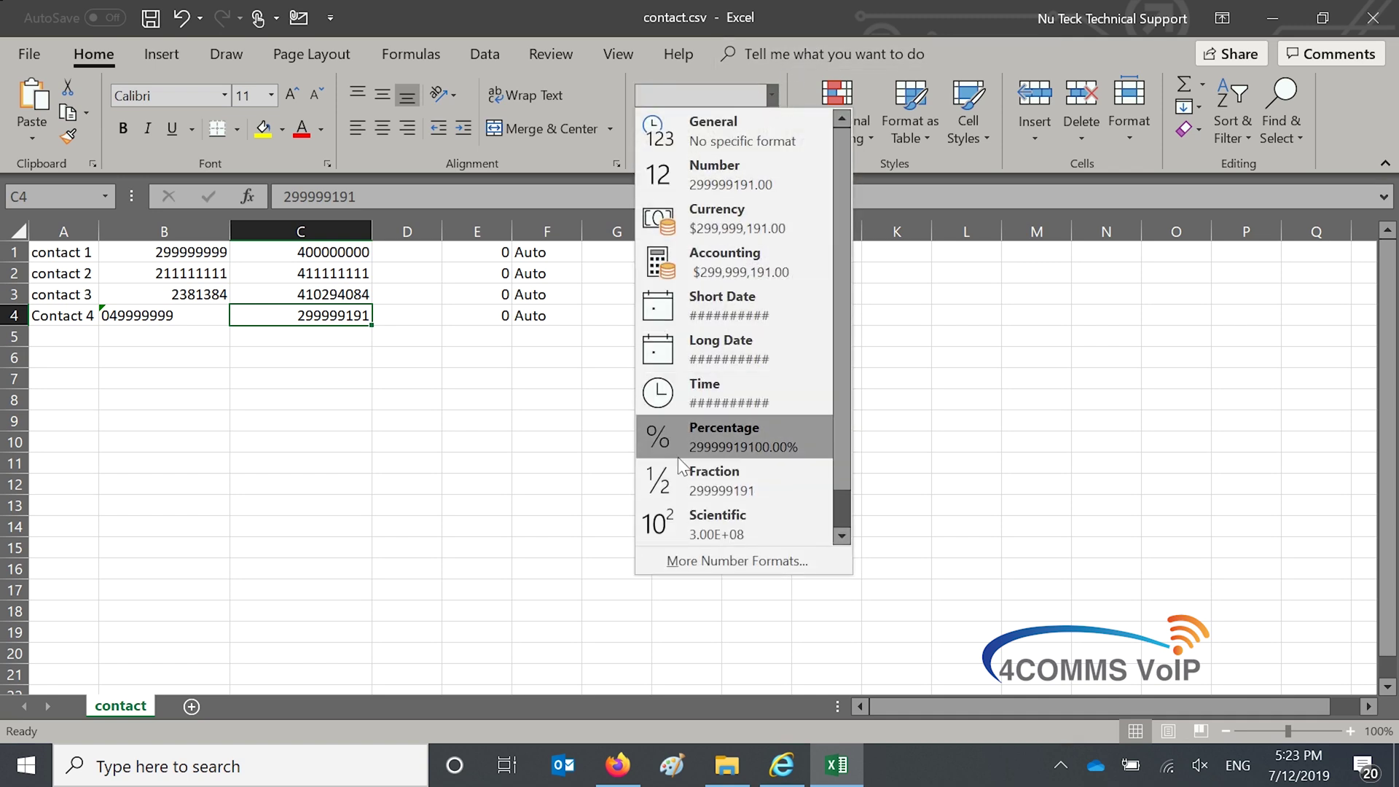
{"action": "left_click", "coordinate": [680, 565]}
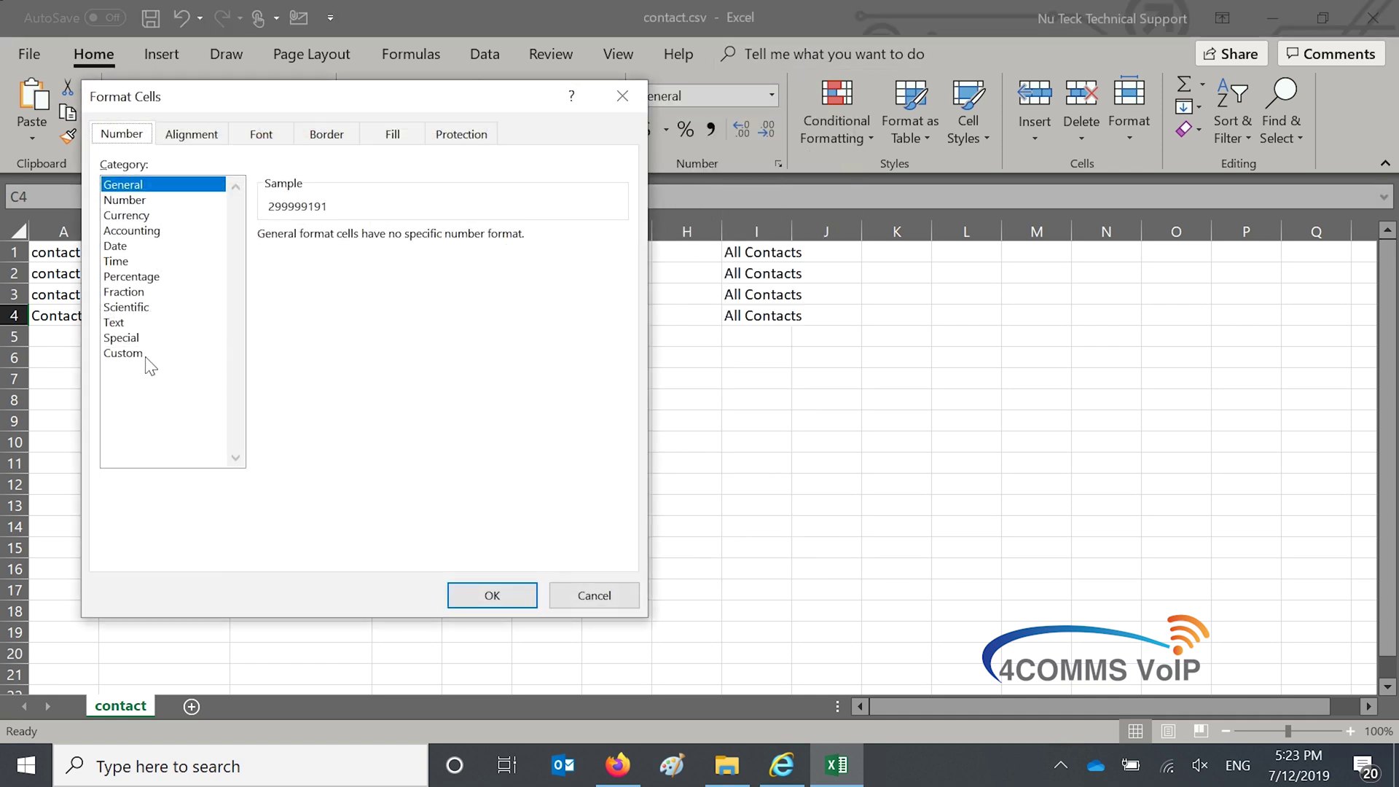
{"action": "left_click", "coordinate": [149, 354]}
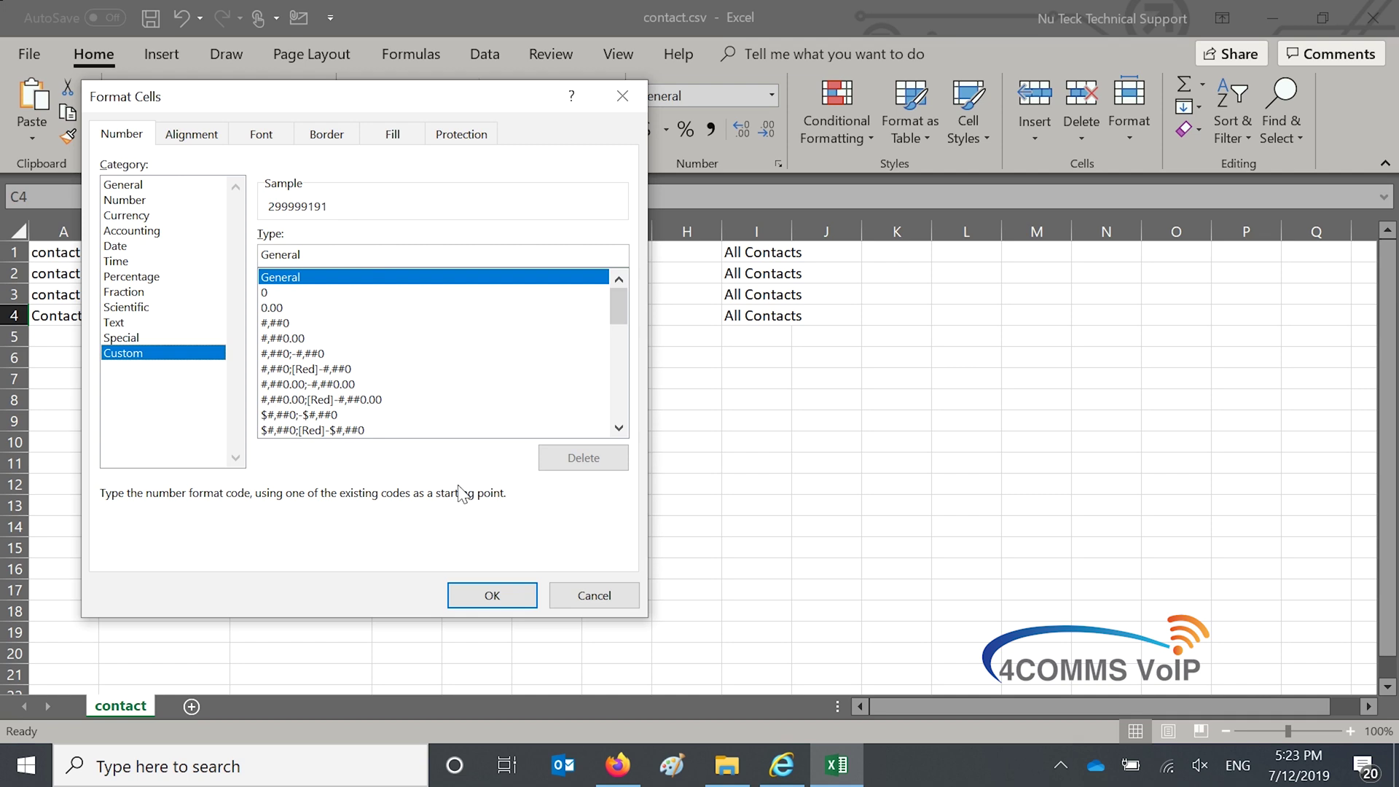
{"action": "double_click", "coordinate": [500, 256]}
{"action": "type", "text": "0000"}
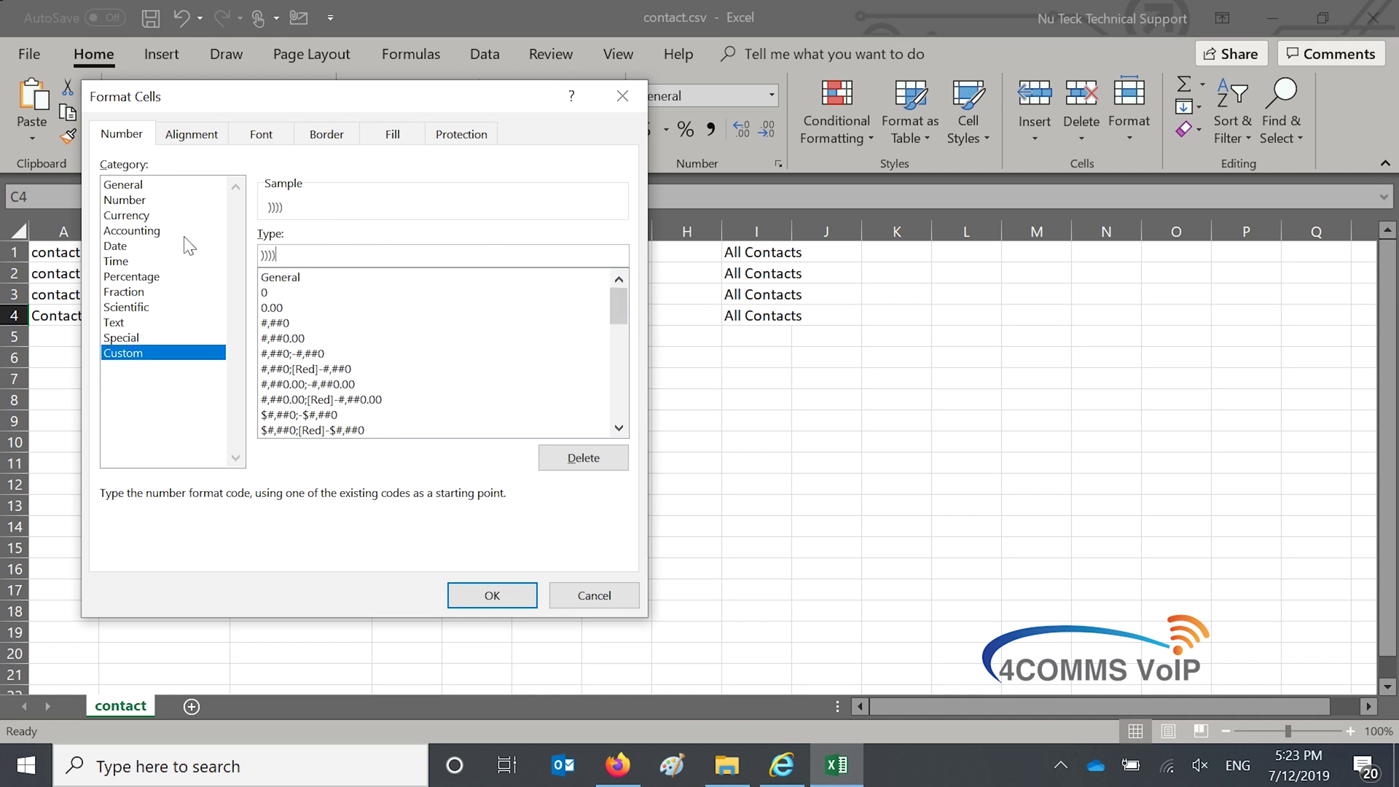
{"action": "type", "text": "000000"}
{"action": "left_click", "coordinate": [492, 592]}
{"action": "left_click", "coordinate": [315, 358]}
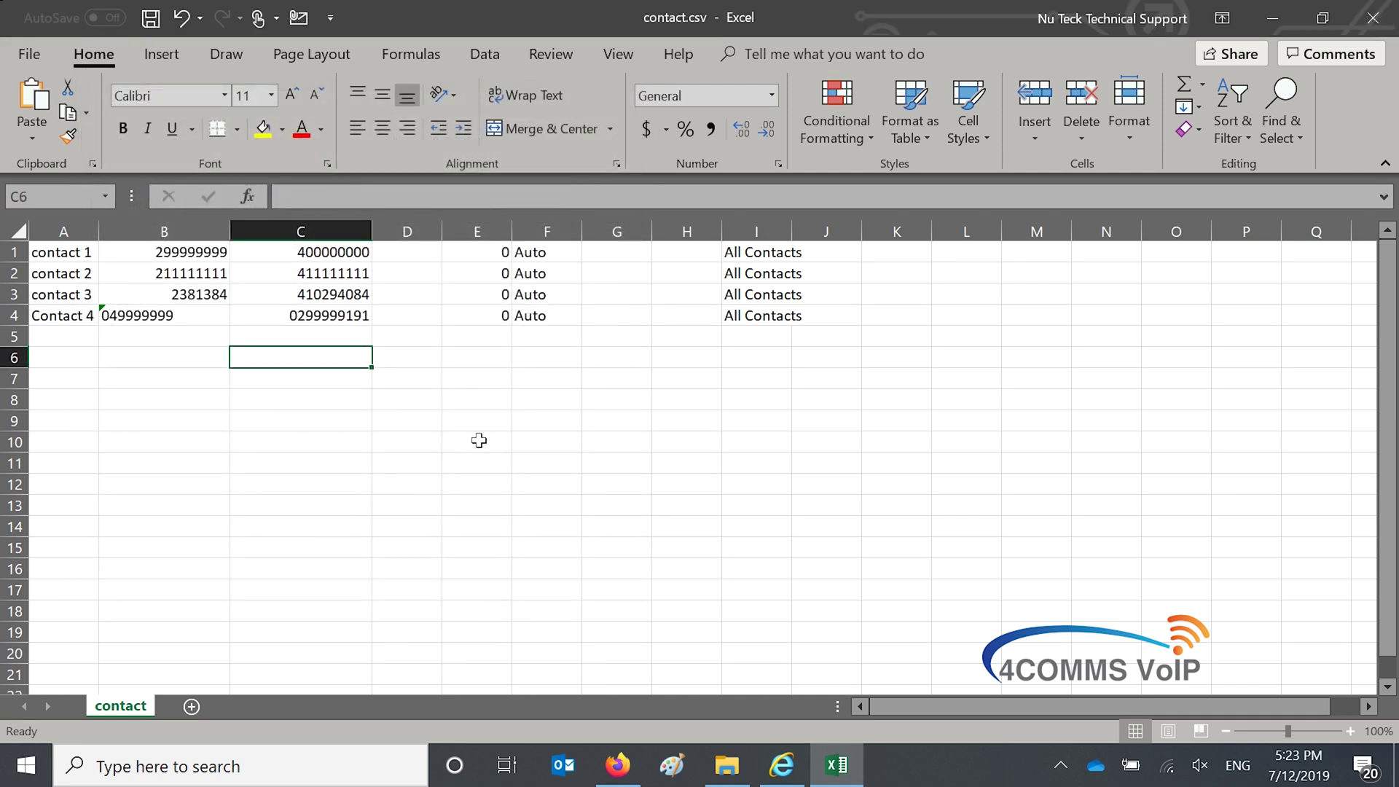
{"action": "key", "text": "Up"}
{"action": "key", "text": "Up"}
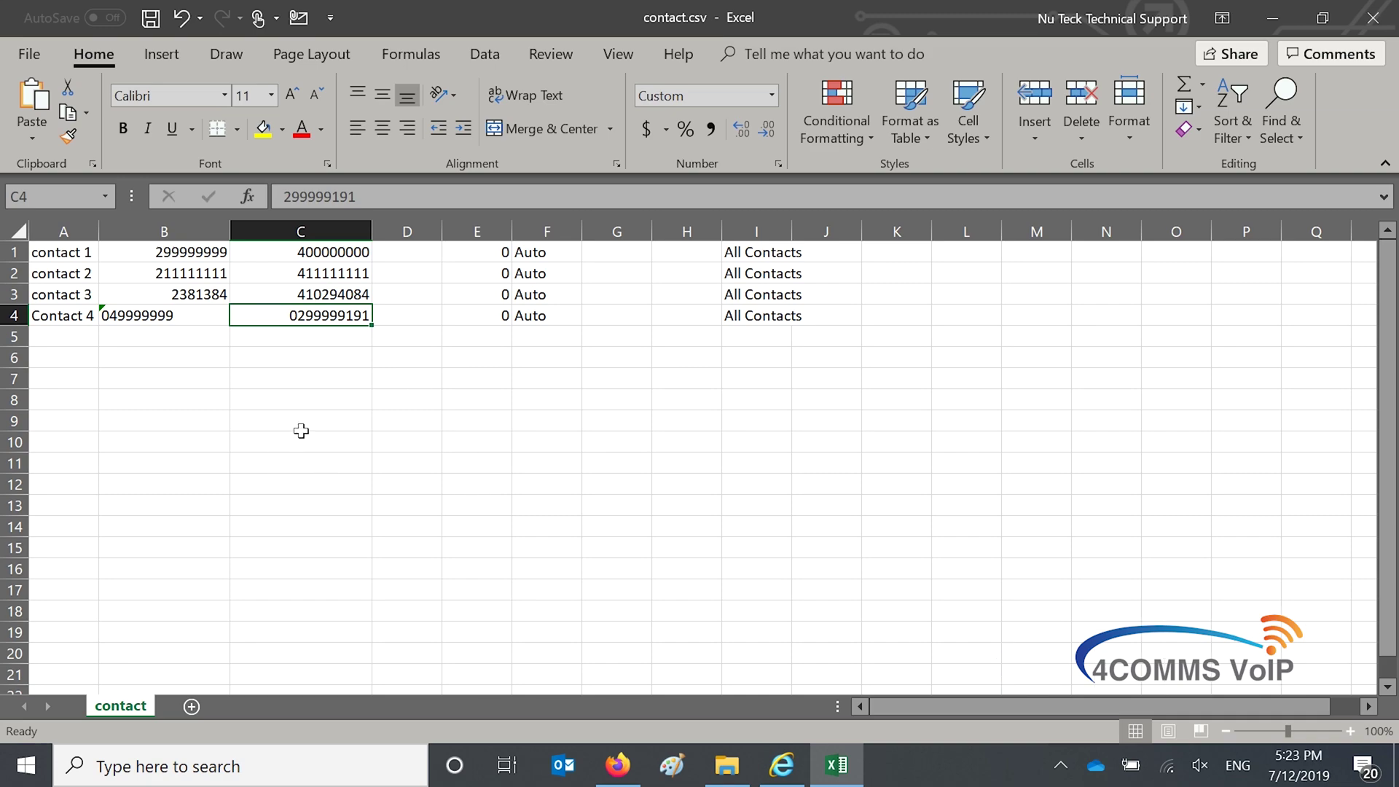